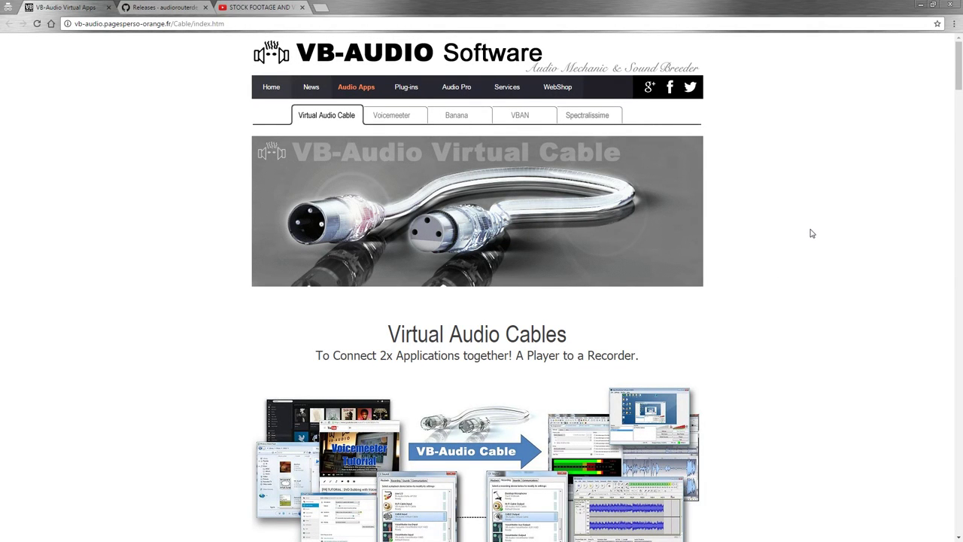
# - Look over the VB-CABLE driver download section and the audio-router releases page on GitHub
pyautogui.scroll(-6, 802, 240)
pyautogui.scroll(-7, 802, 248)
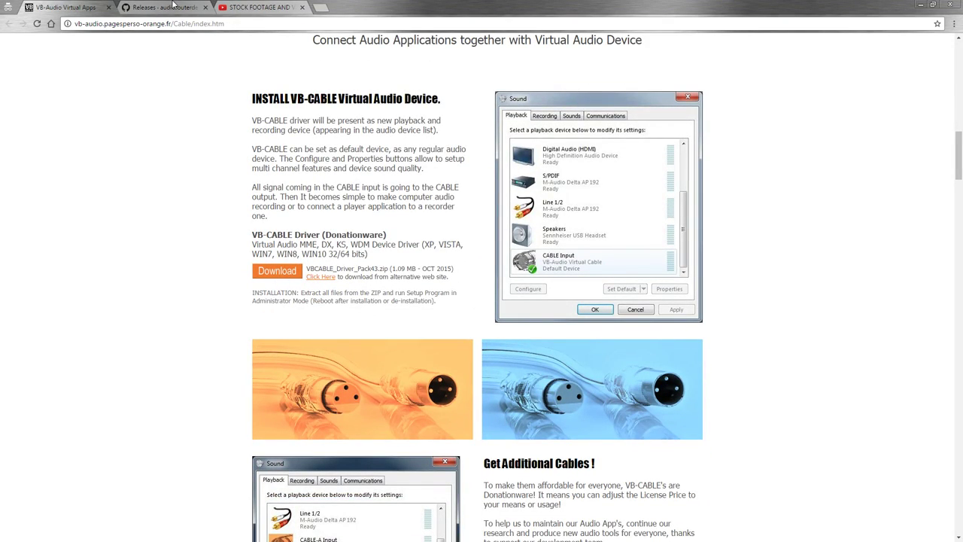
pyautogui.click(171, 7)
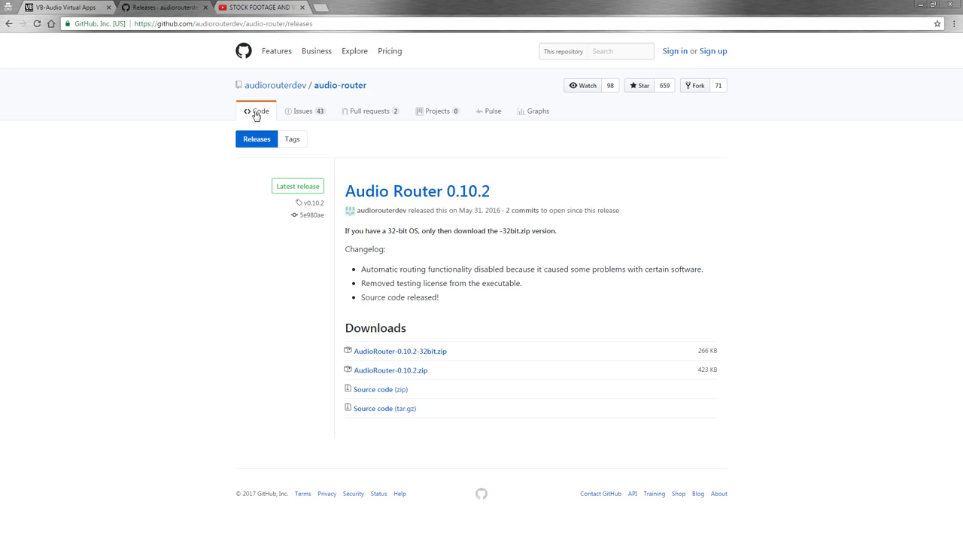
pyautogui.click(325, 86)
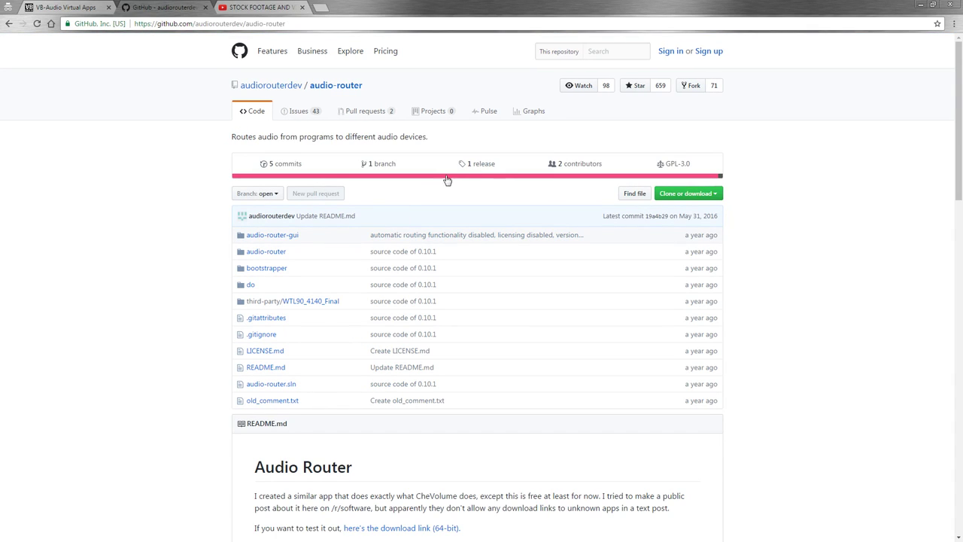
pyautogui.click(486, 164)
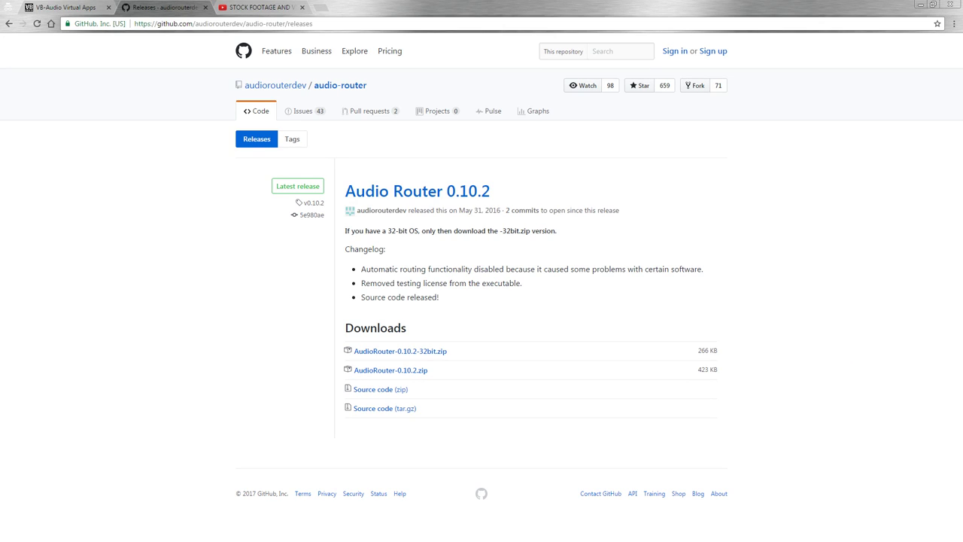
# - Switch to Windows Explorer and locate VBCABLE_Setup_x64 and its available file actions in the VBCABLE_Driver_Pack43 download folder
pyautogui.hotkey('alt', 'Tab')
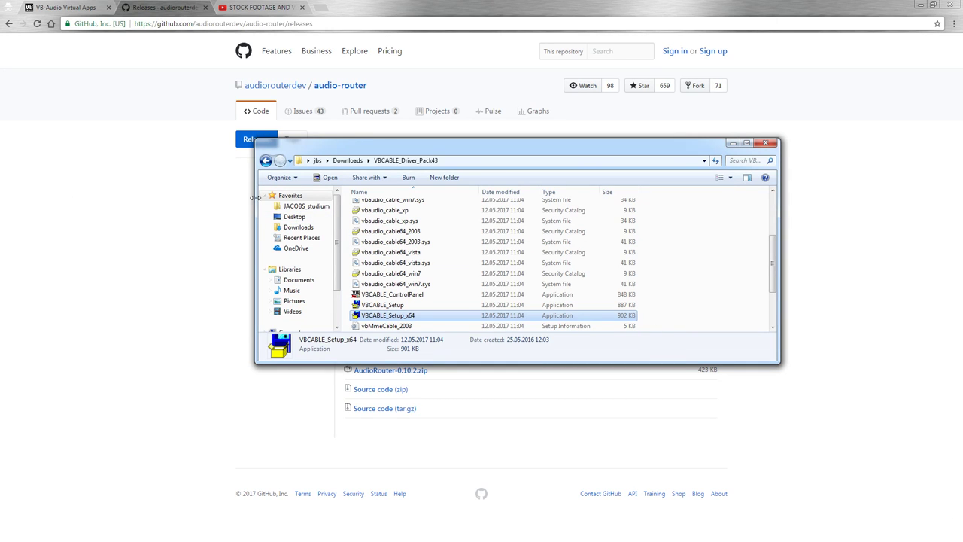
pyautogui.click(347, 161)
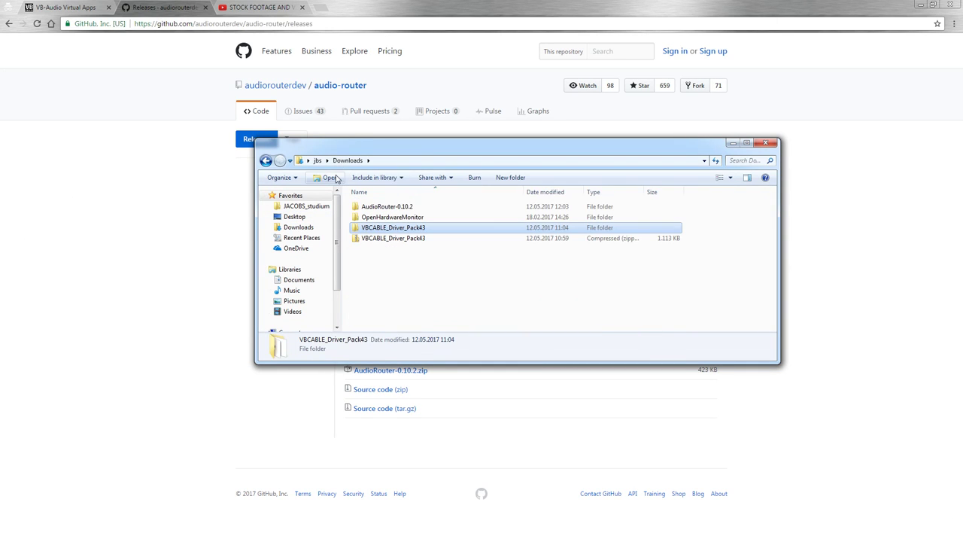
pyautogui.doubleClick(406, 228)
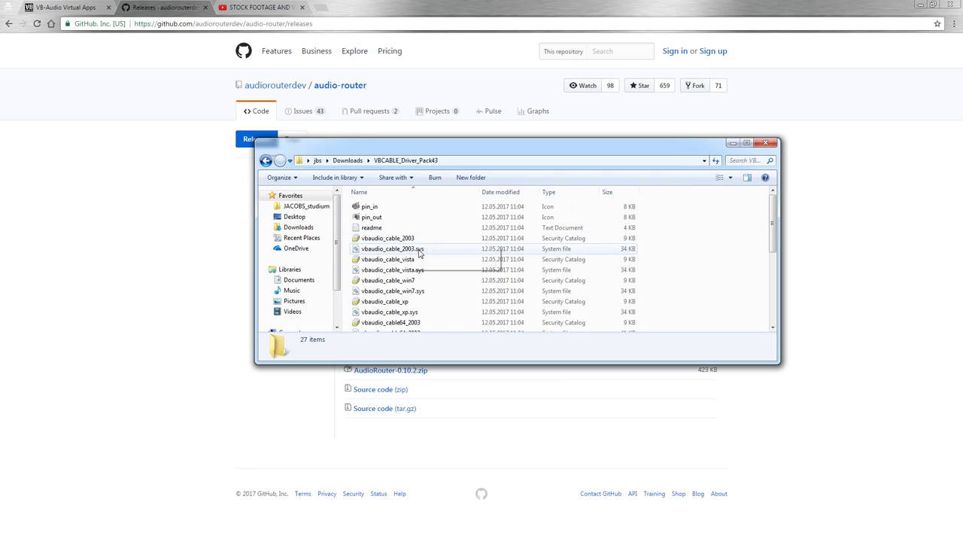
pyautogui.scroll(-5, 407, 229)
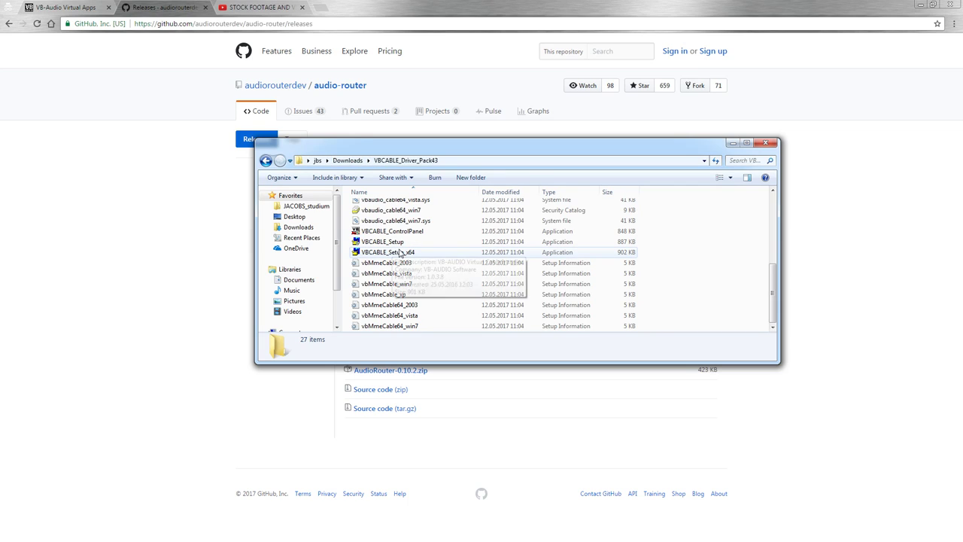
pyautogui.click(400, 242)
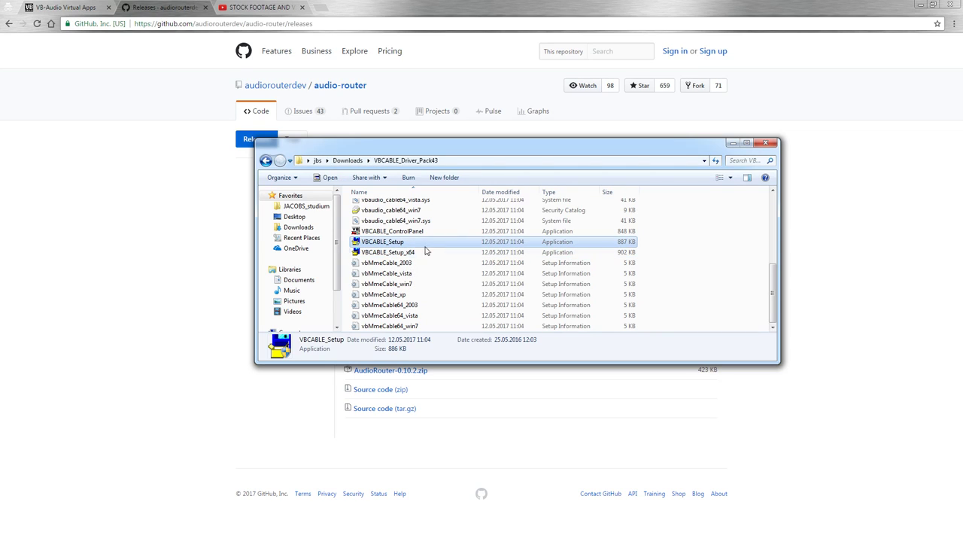
pyautogui.click(421, 255)
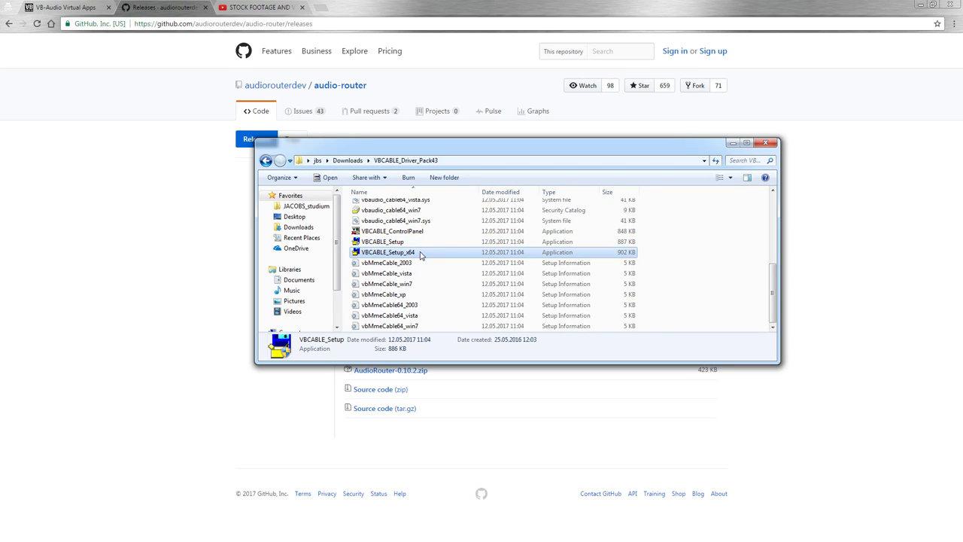
pyautogui.rightClick(390, 256)
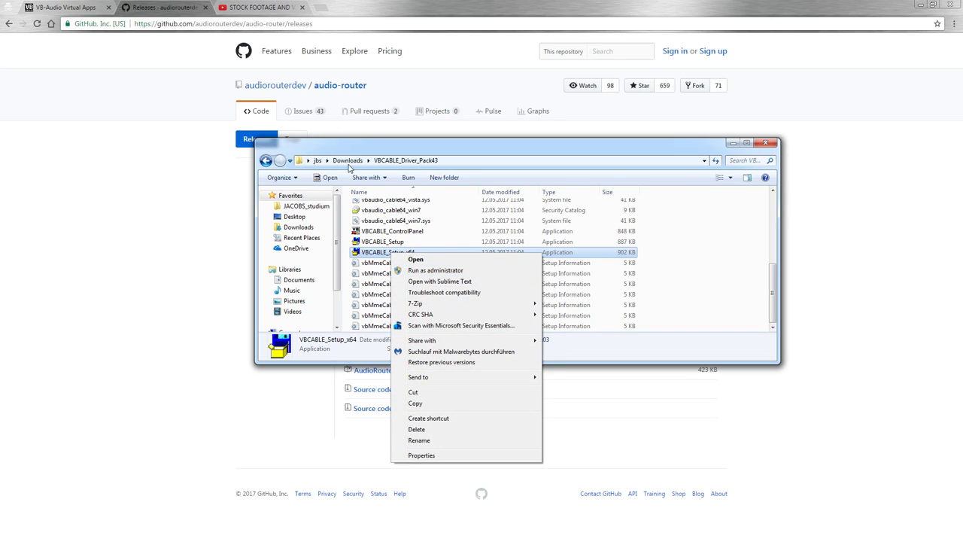
# - Open the AudioRouter-0.10.2 folder in Downloads and select the Audio Router application
pyautogui.click(348, 160)
pyautogui.doubleClick(380, 206)
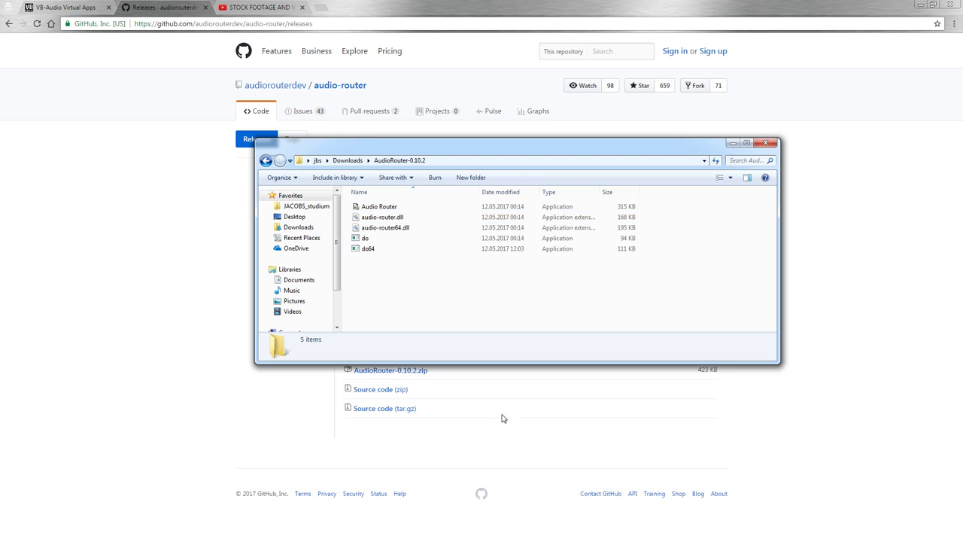
pyautogui.click(369, 209)
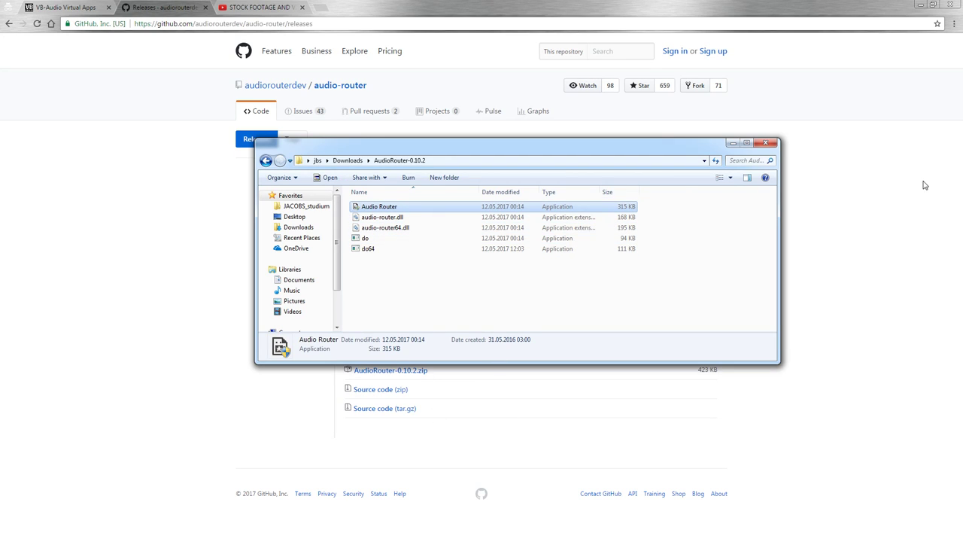
# - Snap the browser to one half of the screen and move the Explorer and Sound windows toward the other half
pyautogui.moveTo(854, 7); pyautogui.dragTo(0, 9)
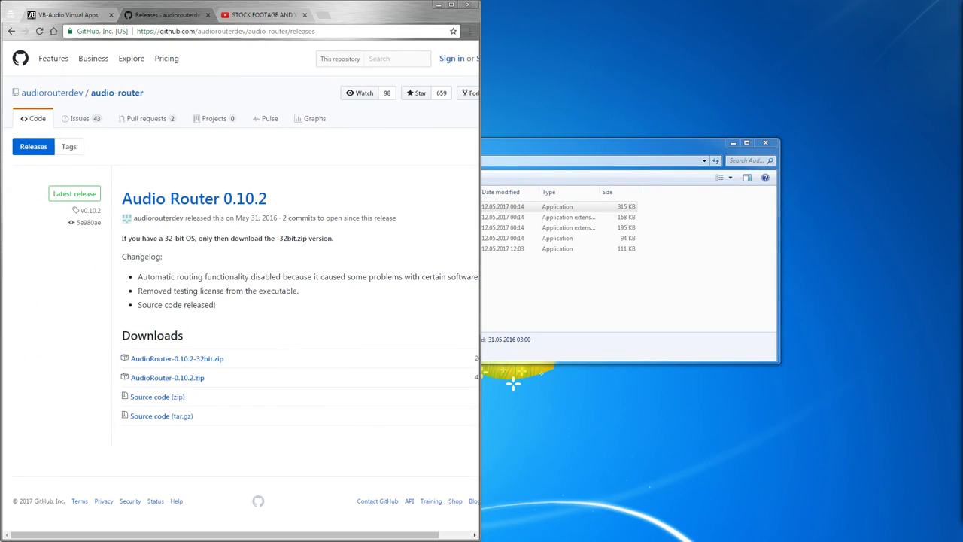
pyautogui.moveTo(586, 148); pyautogui.dragTo(687, 142)
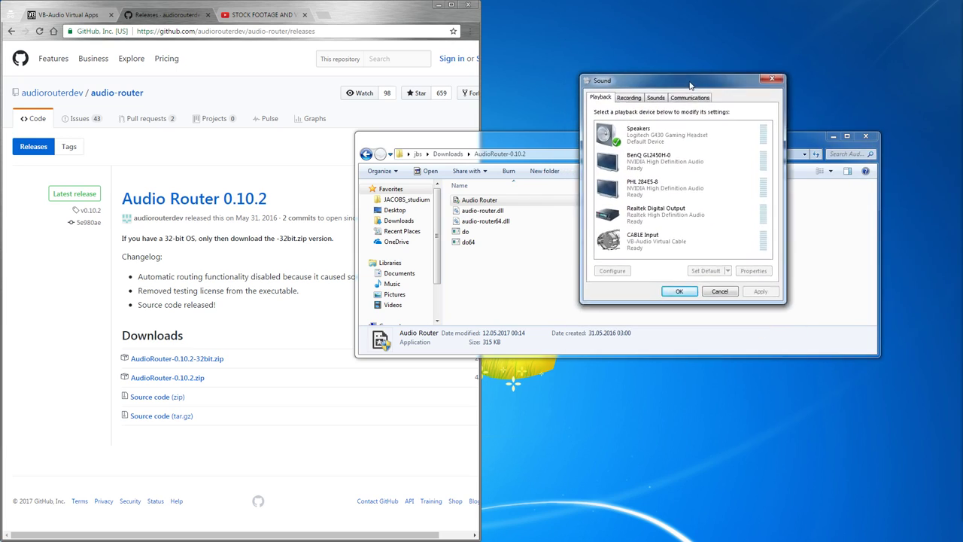
pyautogui.moveTo(686, 93); pyautogui.dragTo(715, 57)
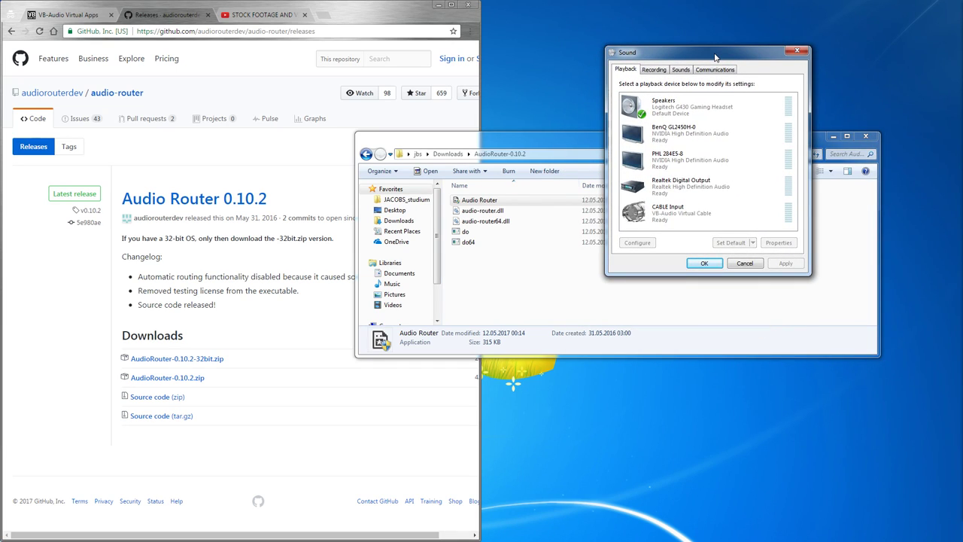
# - Check the default format and exclusive mode settings of the Logitech G430 Speakers playback device
pyautogui.click(709, 106)
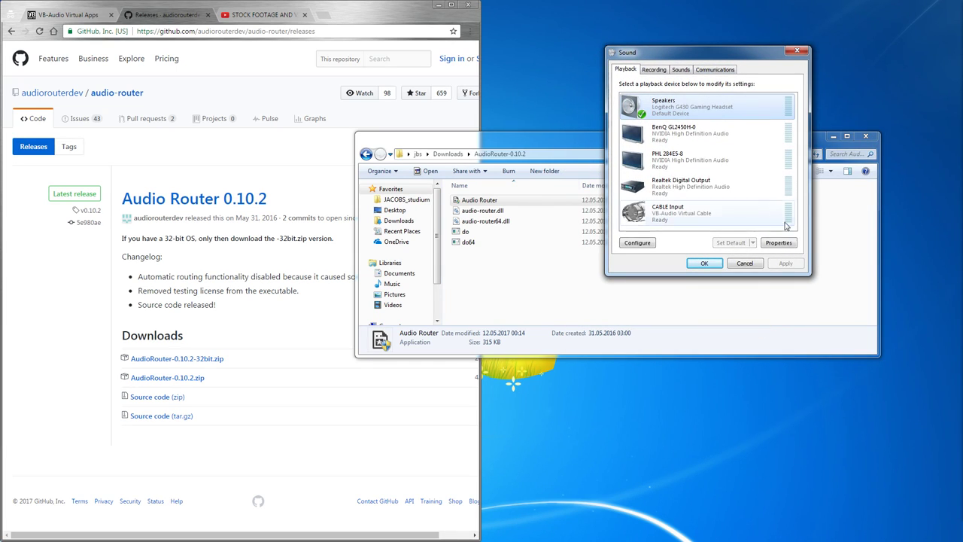
pyautogui.click(791, 243)
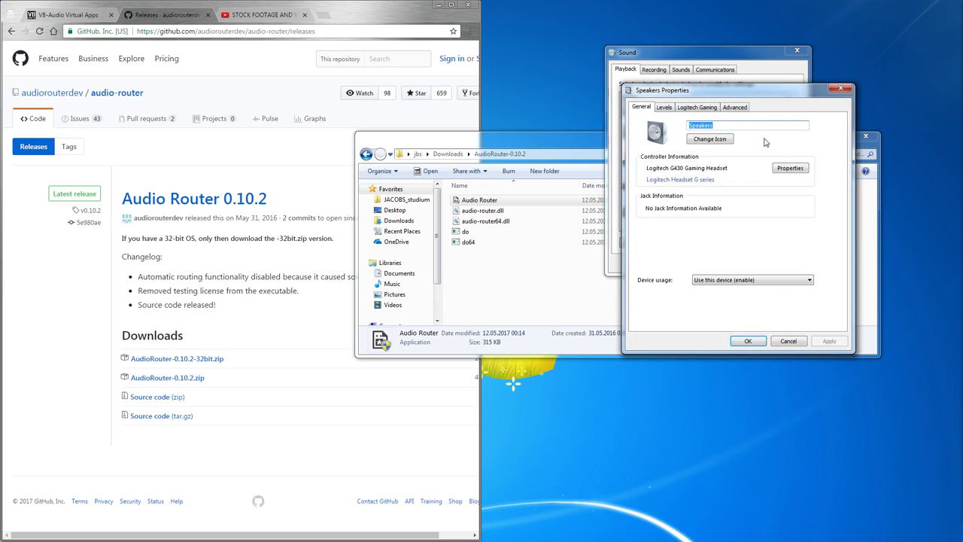
pyautogui.click(734, 108)
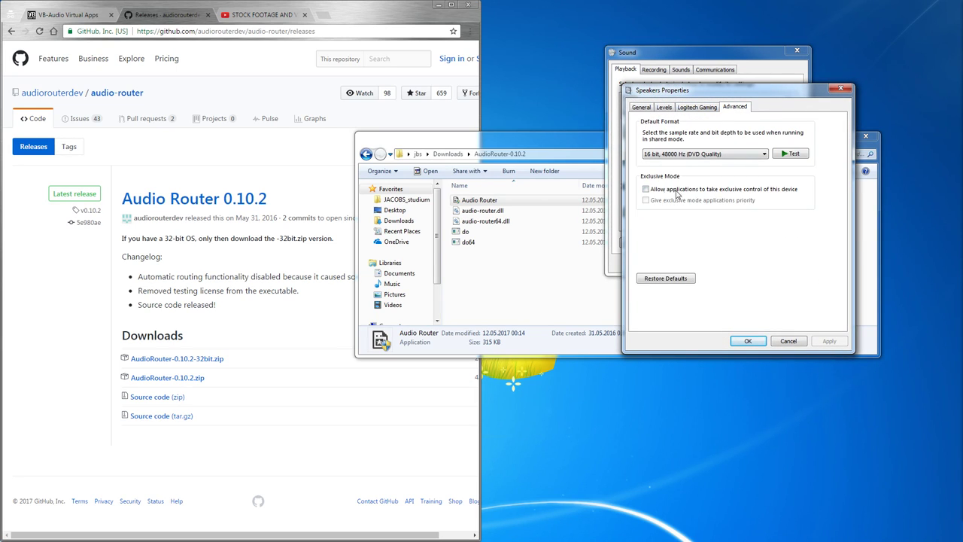
pyautogui.click(840, 89)
# - Check the default format and exclusive mode settings of the CABLE Input playback device
pyautogui.click(745, 213)
pyautogui.click(780, 242)
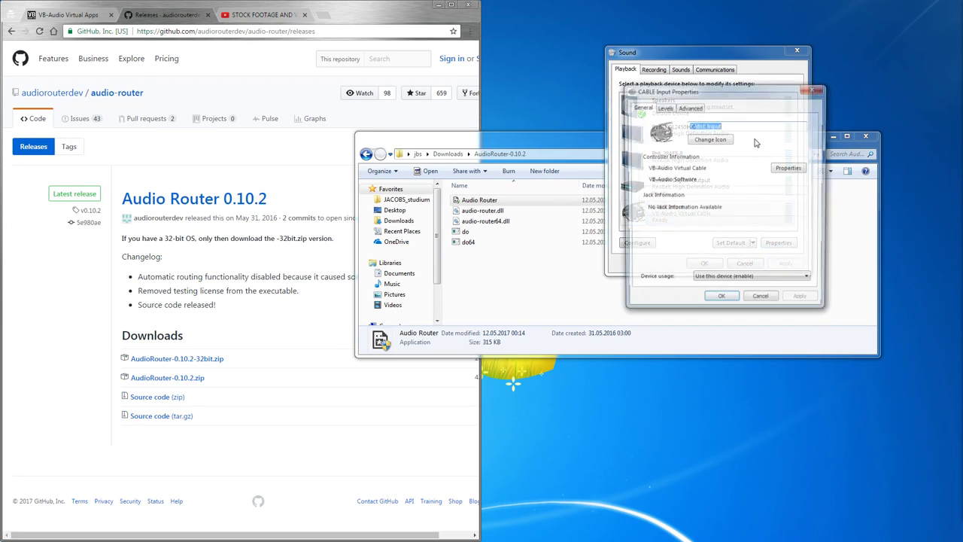
pyautogui.click(696, 109)
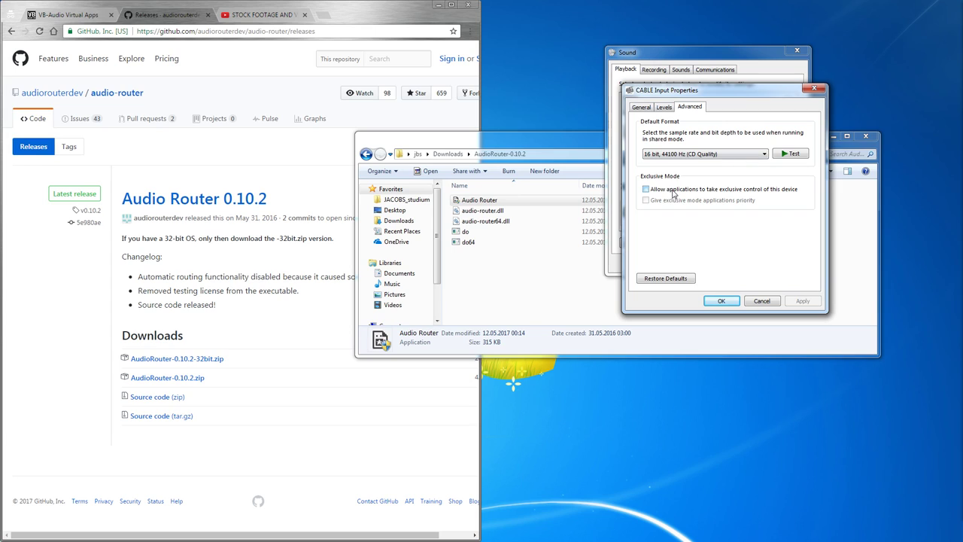
pyautogui.click(730, 302)
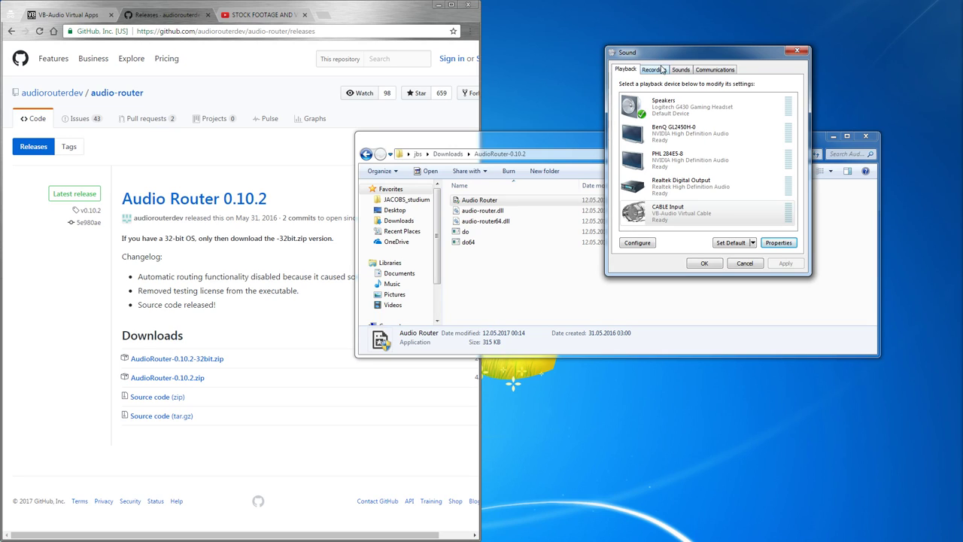
# - Check the advanced, level and general properties of the CABLE Output recording device
pyautogui.click(659, 69)
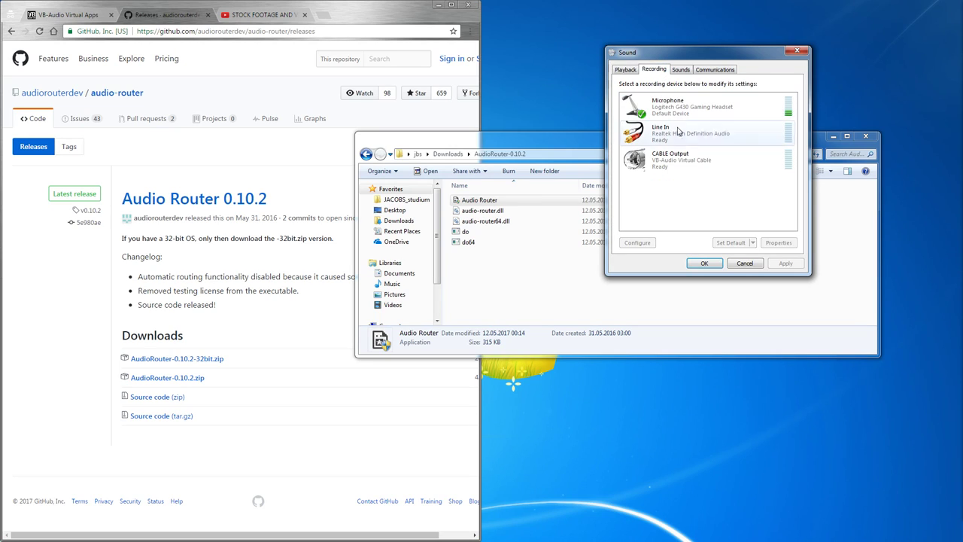
pyautogui.click(718, 157)
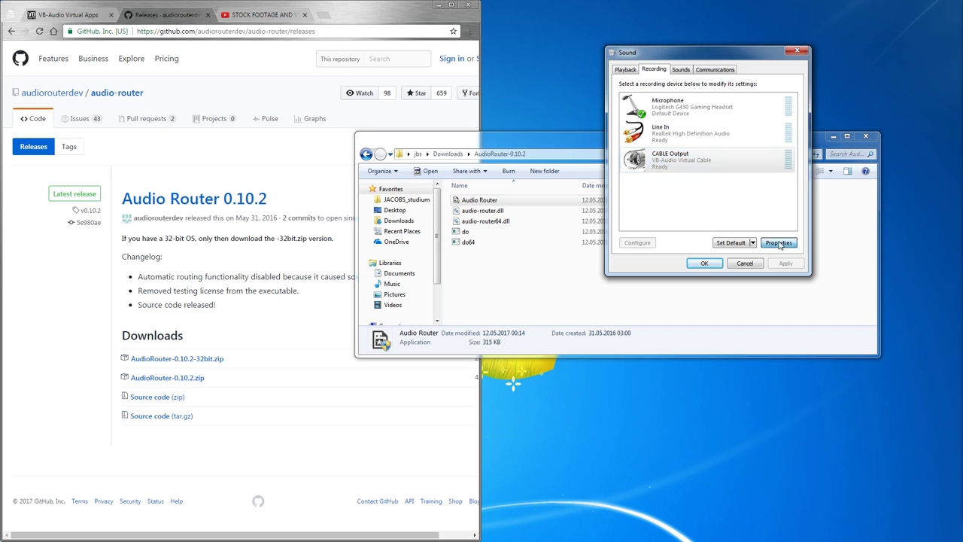
pyautogui.click(779, 243)
pyautogui.click(711, 107)
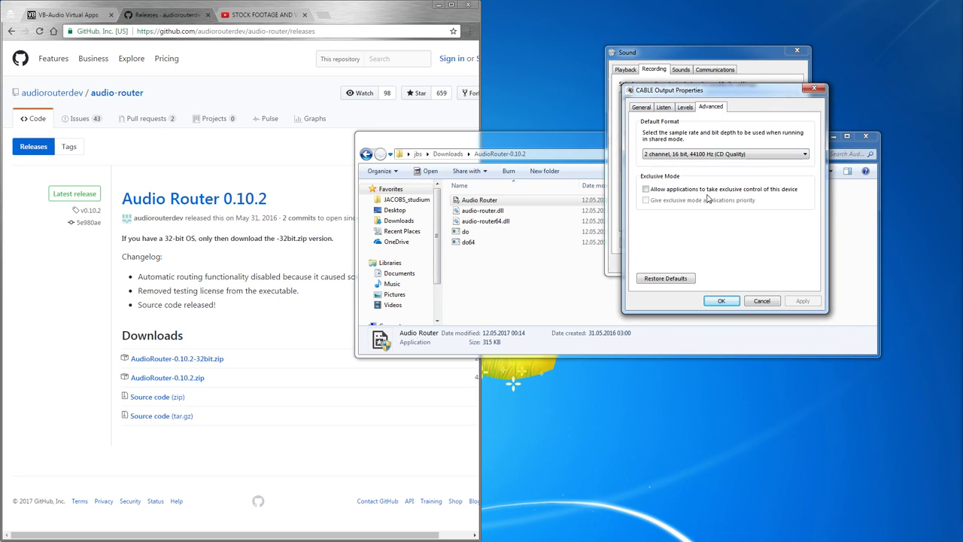
pyautogui.click(681, 109)
pyautogui.click(711, 107)
pyautogui.click(641, 107)
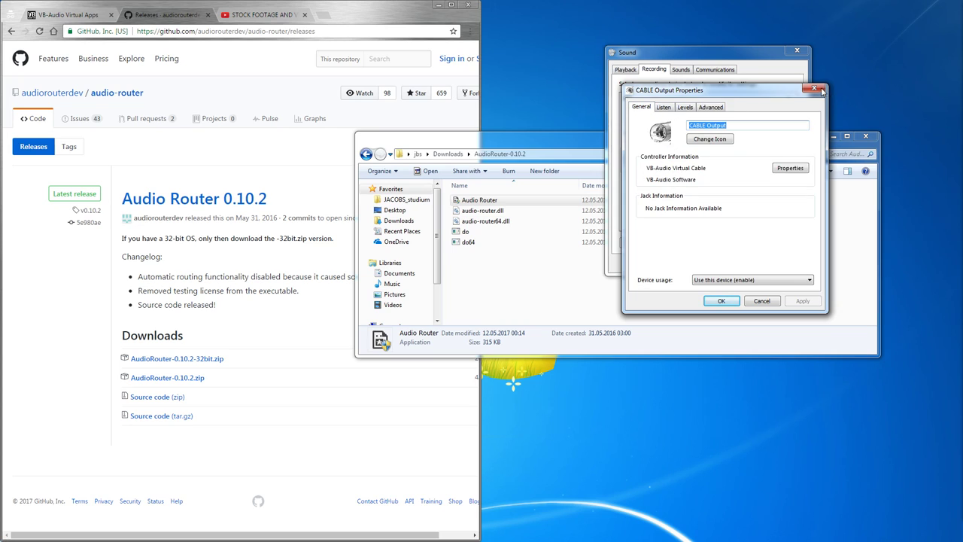
pyautogui.click(814, 89)
# - Check the default format and exclusive mode settings of the Logitech G430 Microphone recording device
pyautogui.click(772, 244)
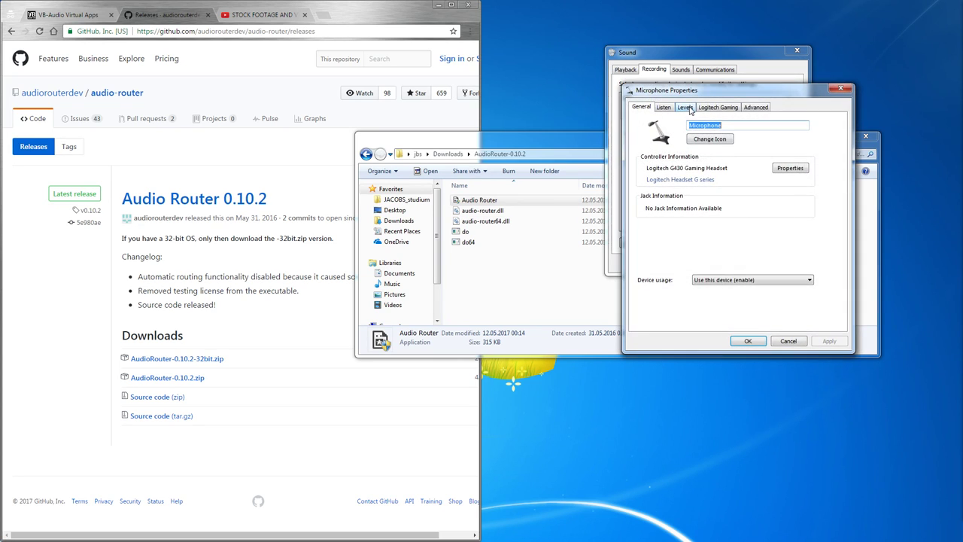
pyautogui.click(760, 106)
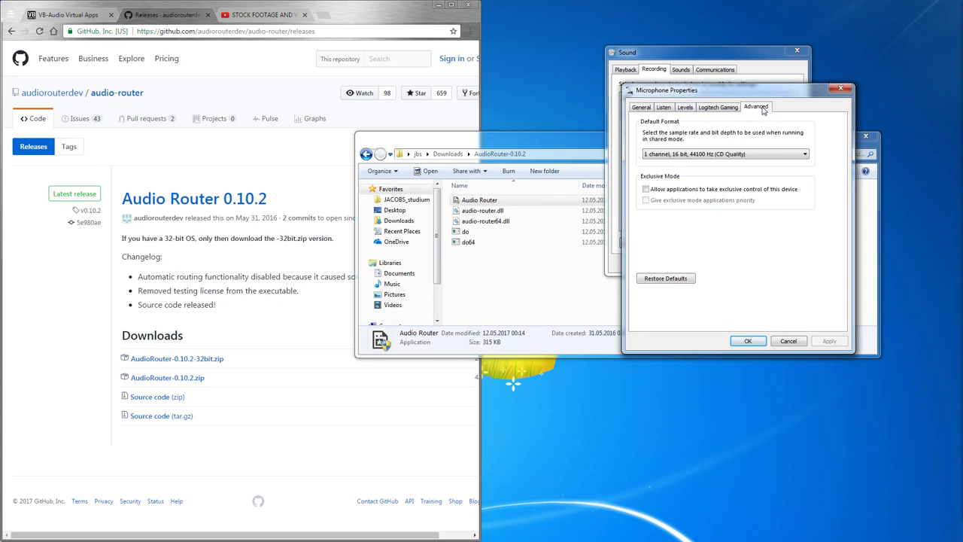
pyautogui.click(841, 90)
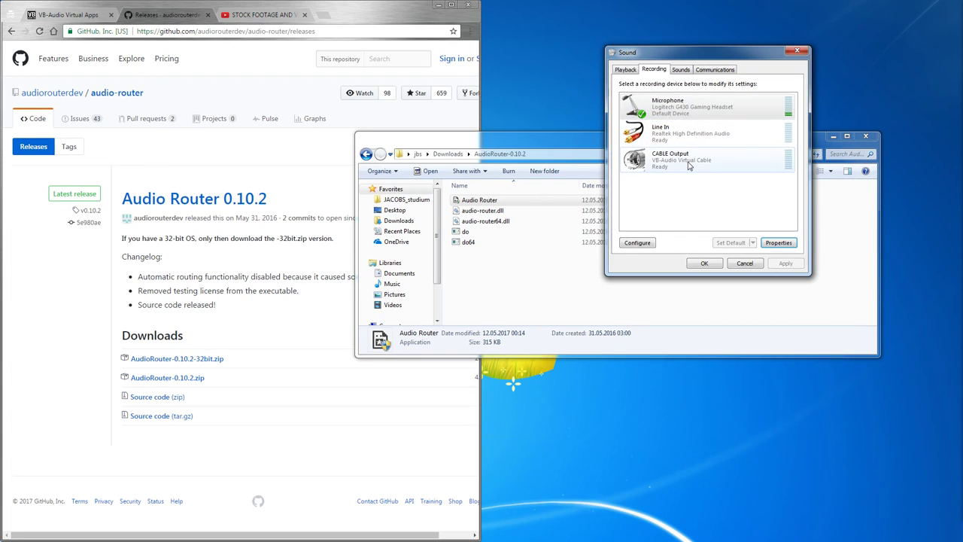
# - Review CABLE Output's listening settings and the playback devices offered, keeping Speakers (Logitech G430 Gaming Headset)
pyautogui.click(687, 165)
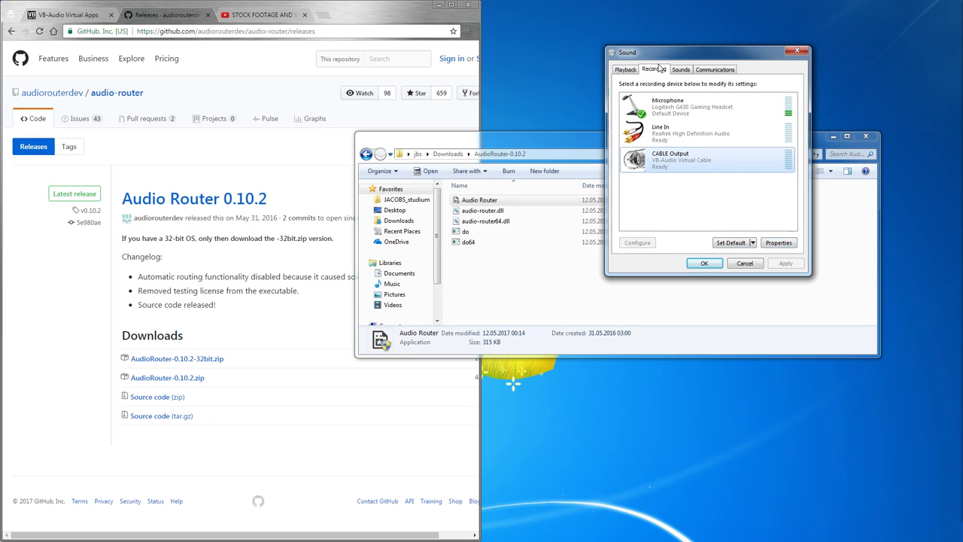
pyautogui.click(783, 243)
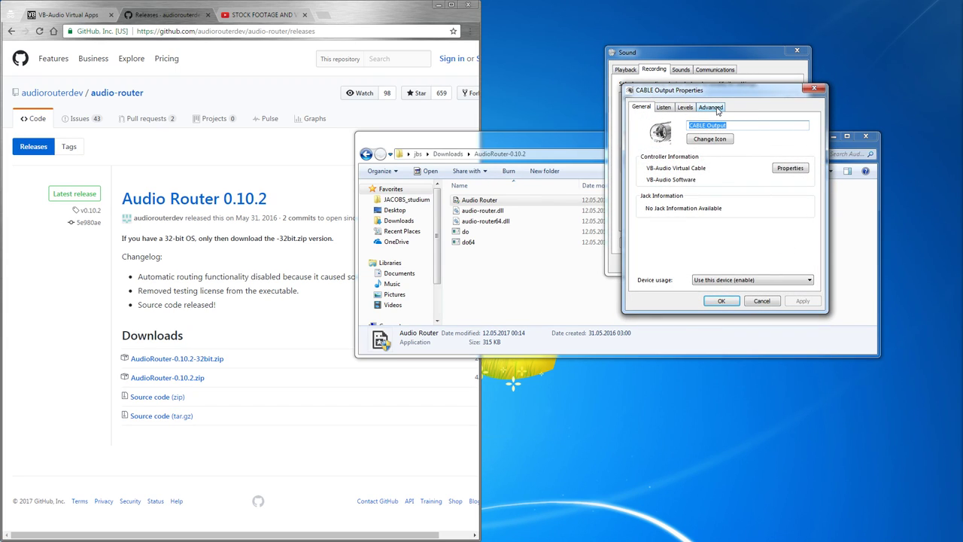
pyautogui.click(657, 112)
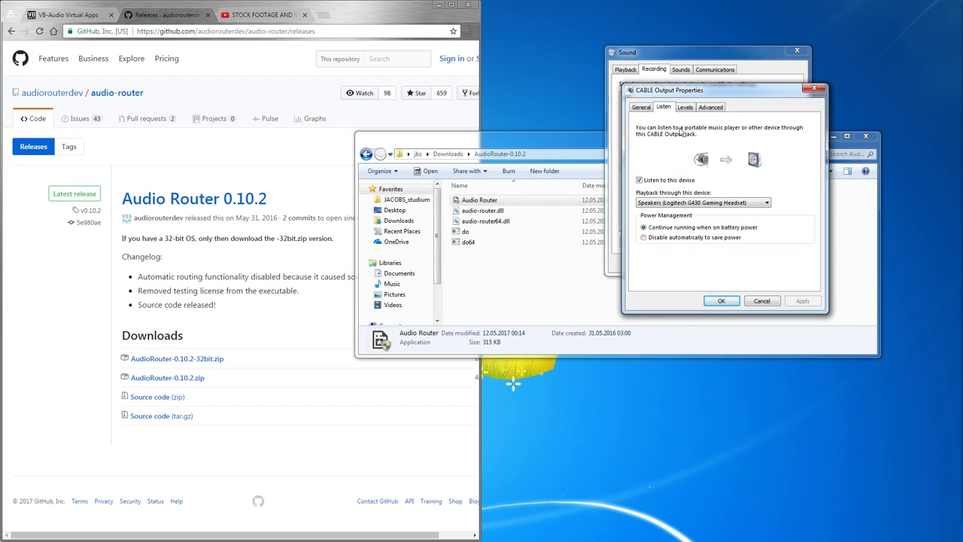
pyautogui.click(695, 202)
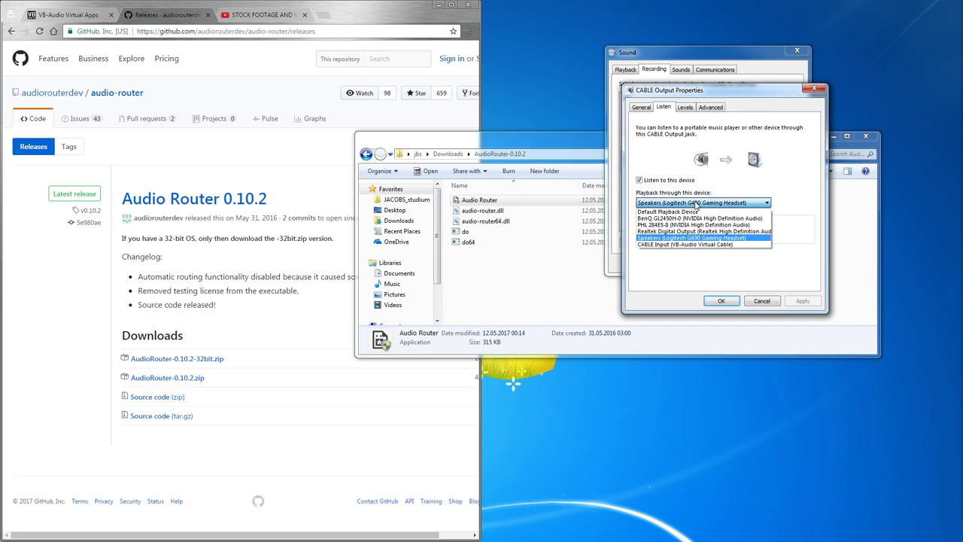
pyautogui.click(704, 203)
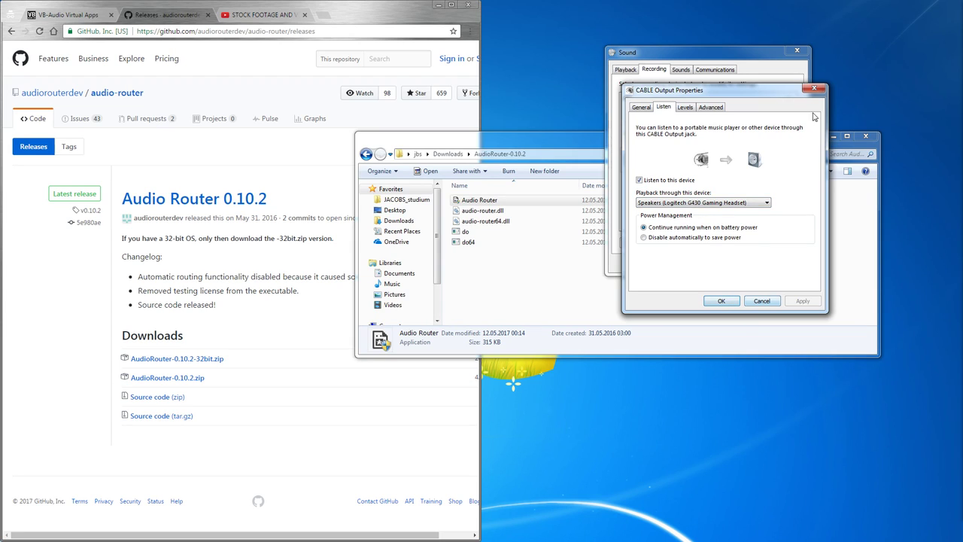
pyautogui.click(719, 303)
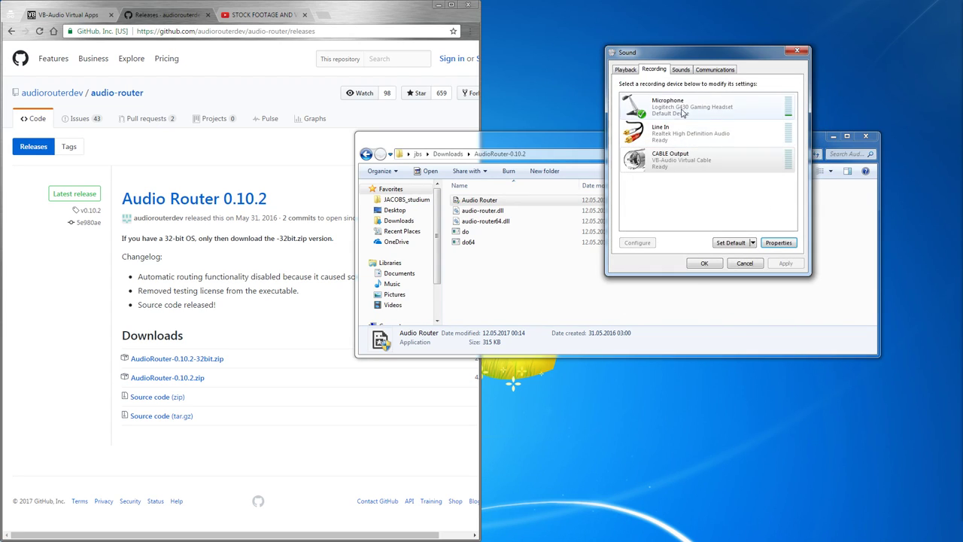
# - Switch to OBS and review the desktop audio device choices in its audio settings, keeping CABLE Input (VB-Audio Virtual Cable)
pyautogui.hotkey('ctrl', 'shift', 'Tab')
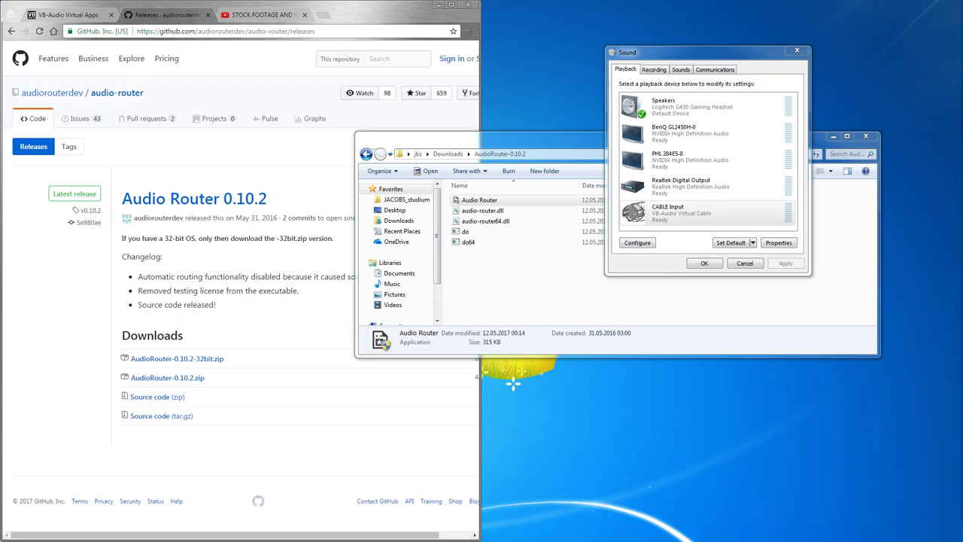
pyautogui.press('super+shift+Left')
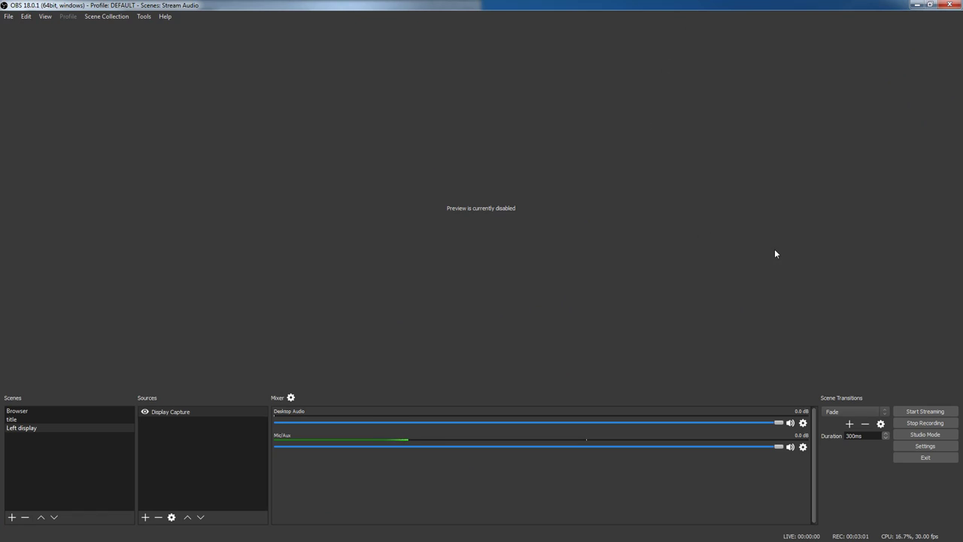
pyautogui.click(9, 17)
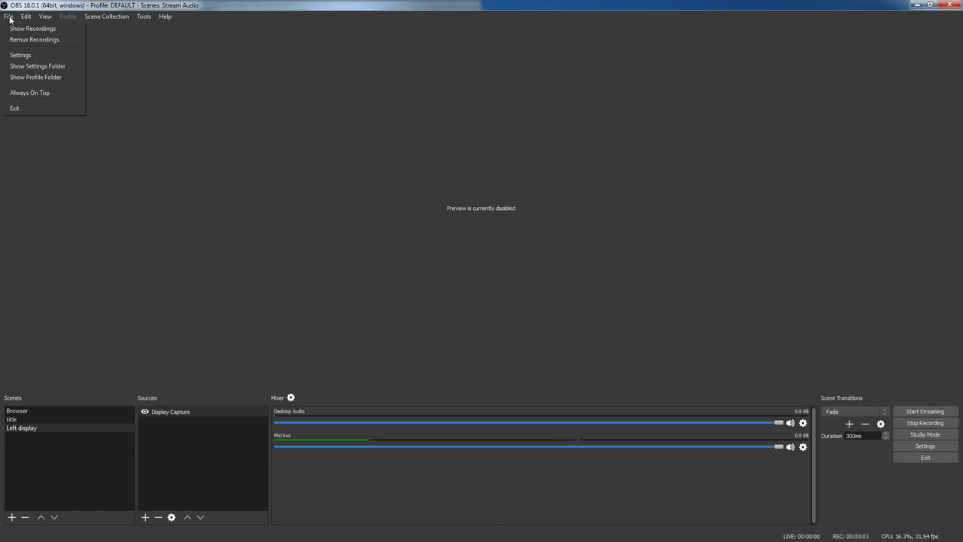
pyautogui.click(21, 56)
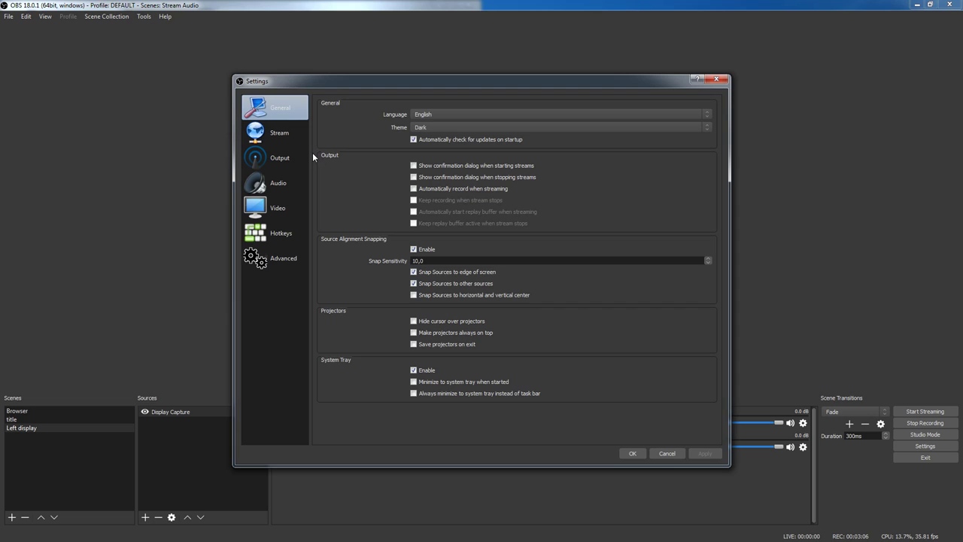
pyautogui.click(274, 183)
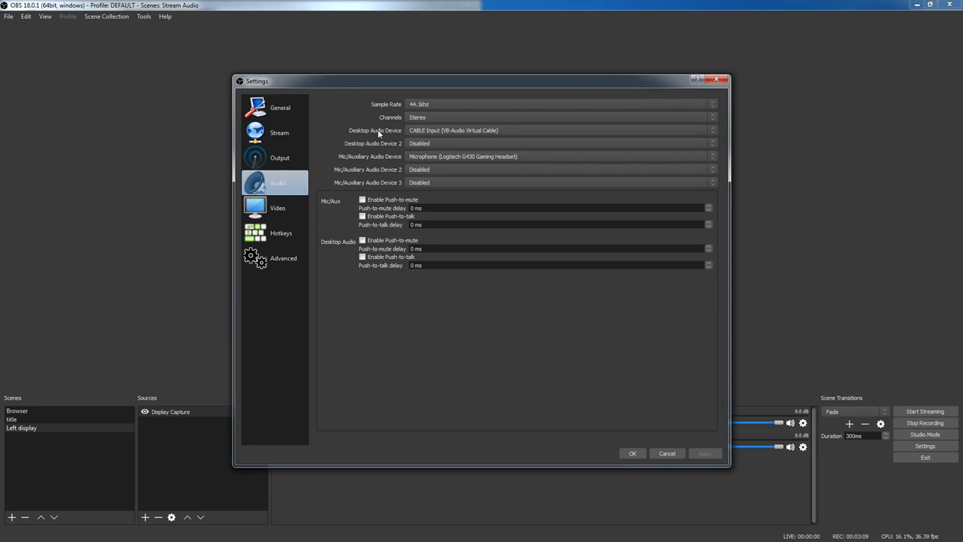
pyautogui.click(498, 131)
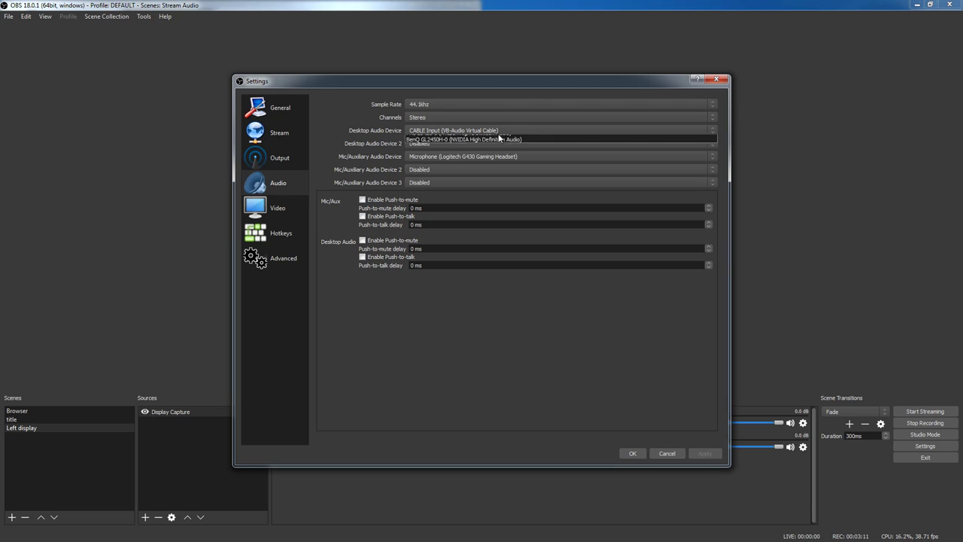
pyautogui.click(499, 133)
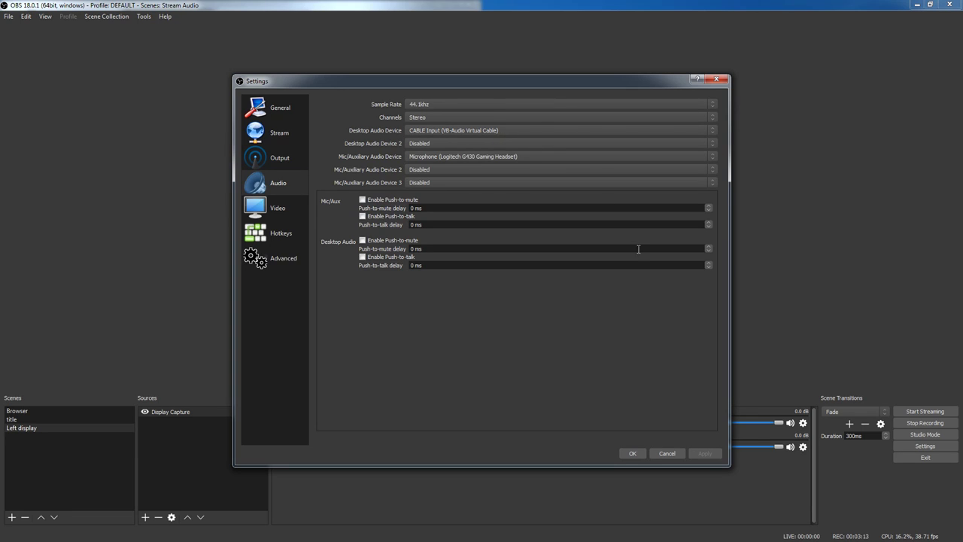
pyautogui.click(719, 80)
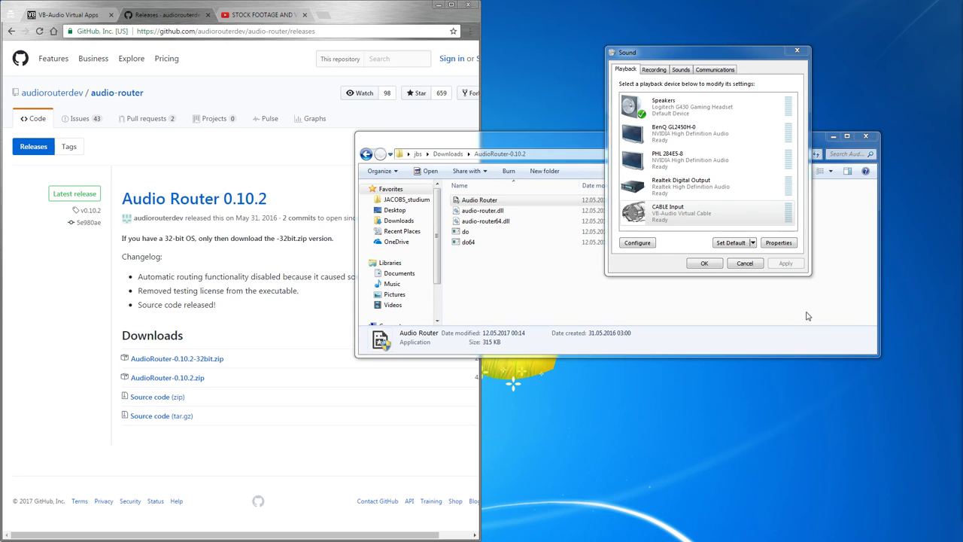
# - Return to the Sound window and make CABLE Input the default playback device
pyautogui.click(763, 305)
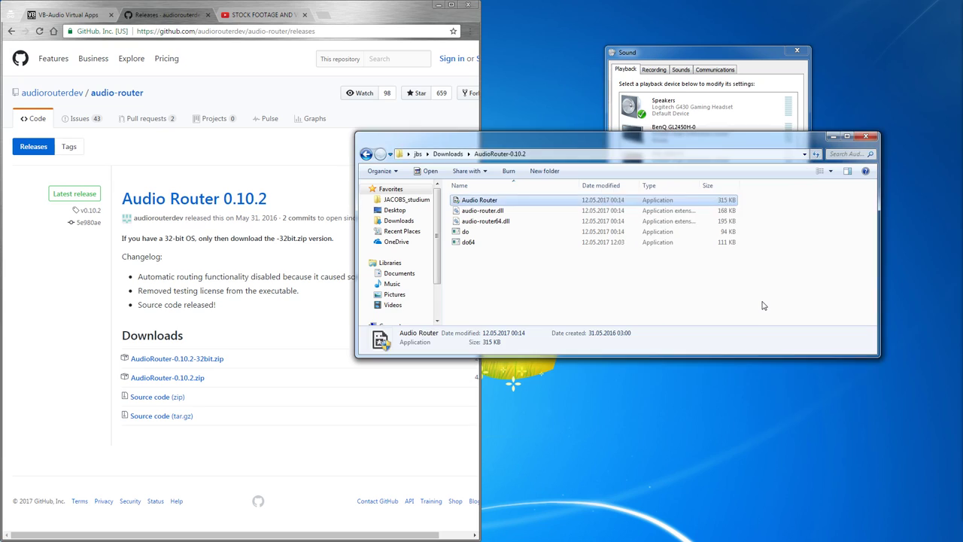
pyautogui.click(757, 64)
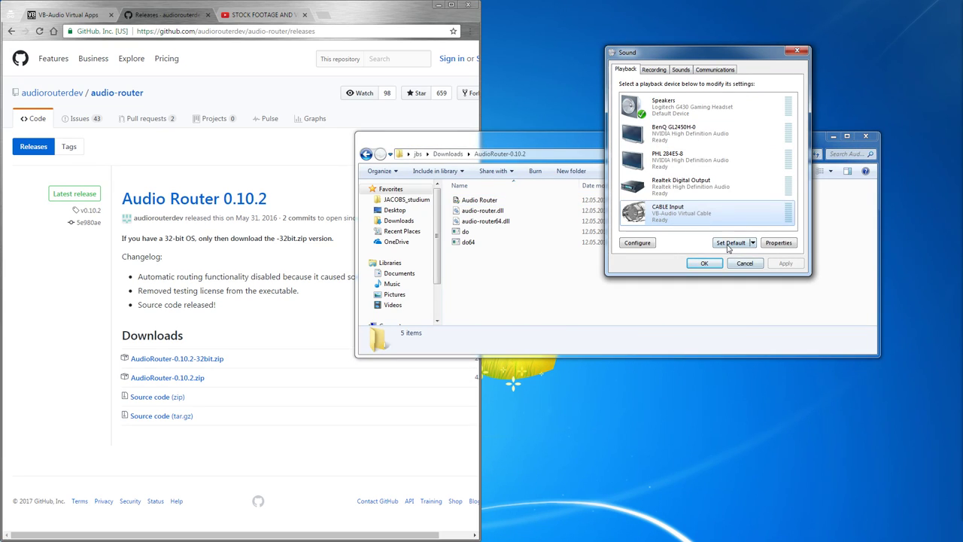
pyautogui.click(729, 246)
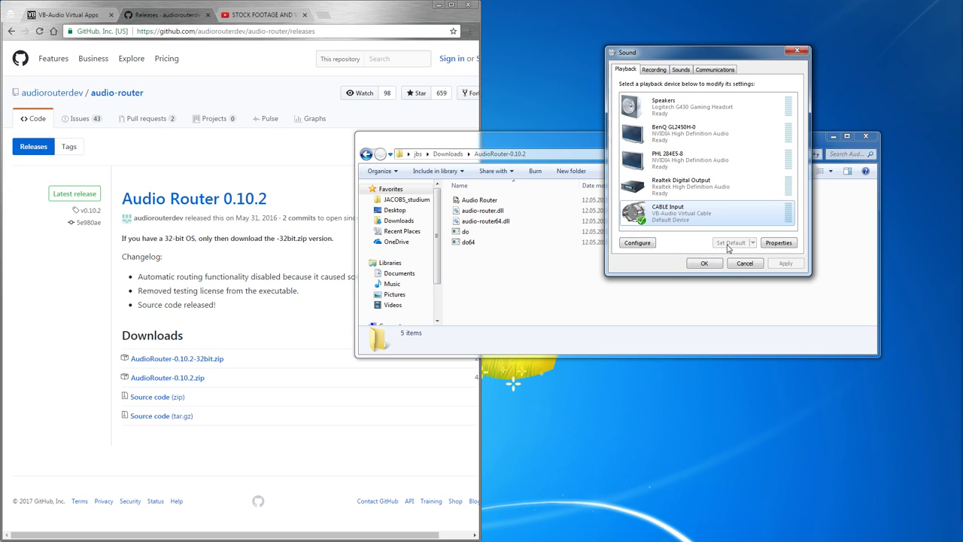
# - Switch to the stock footage video on YouTube, play it for a few seconds and pause it
pyautogui.click(255, 17)
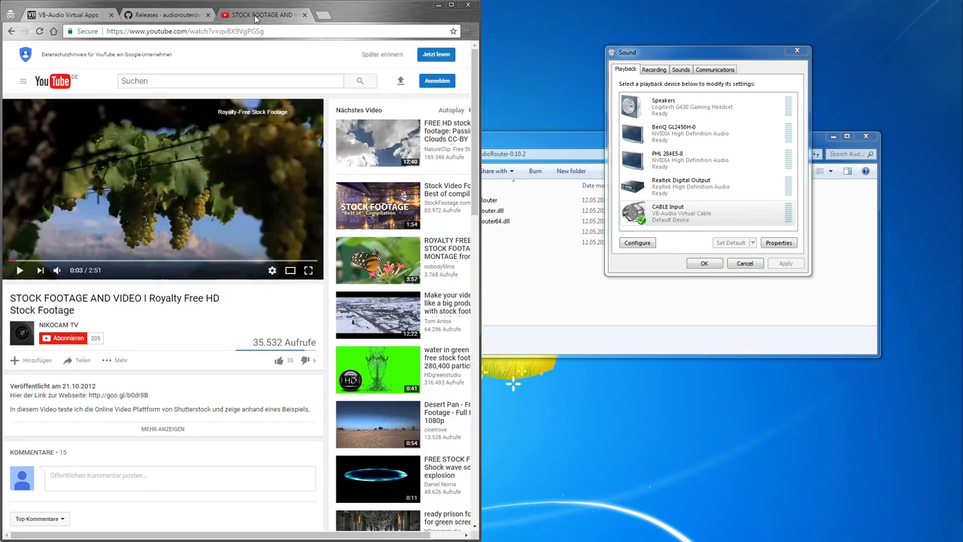
pyautogui.click(132, 188)
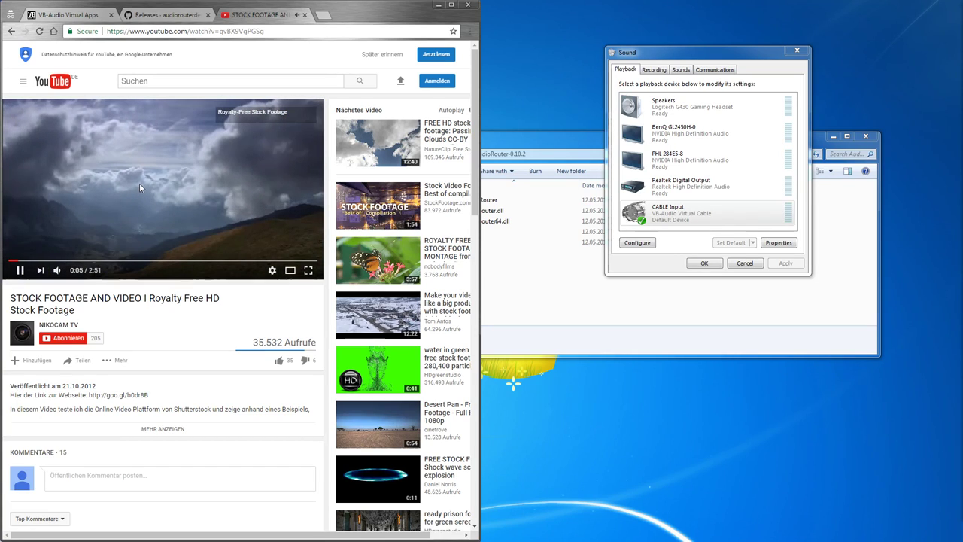
pyautogui.click(139, 182)
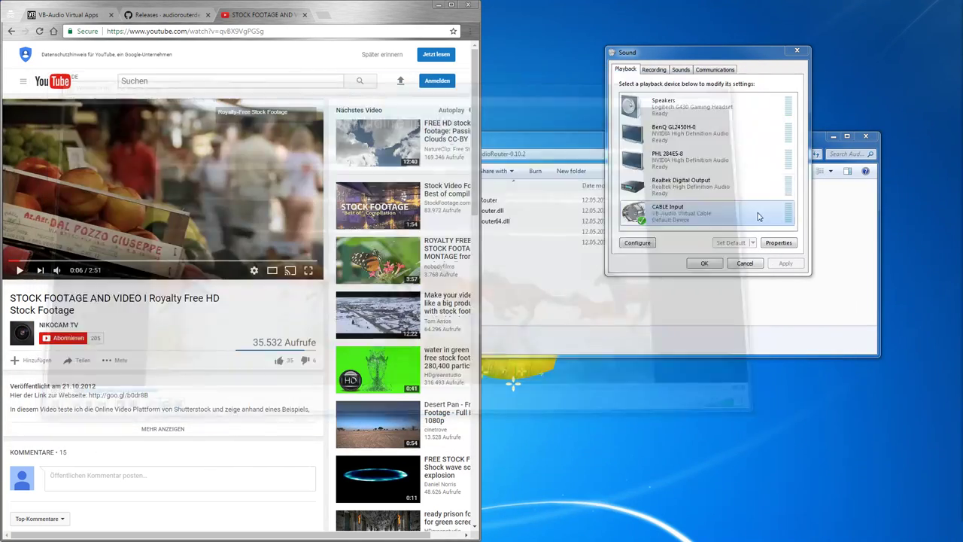
# - Move the Sound window out of the way and launch Audio Router from the AudioRouter-0.10.2 folder
pyautogui.click(799, 317)
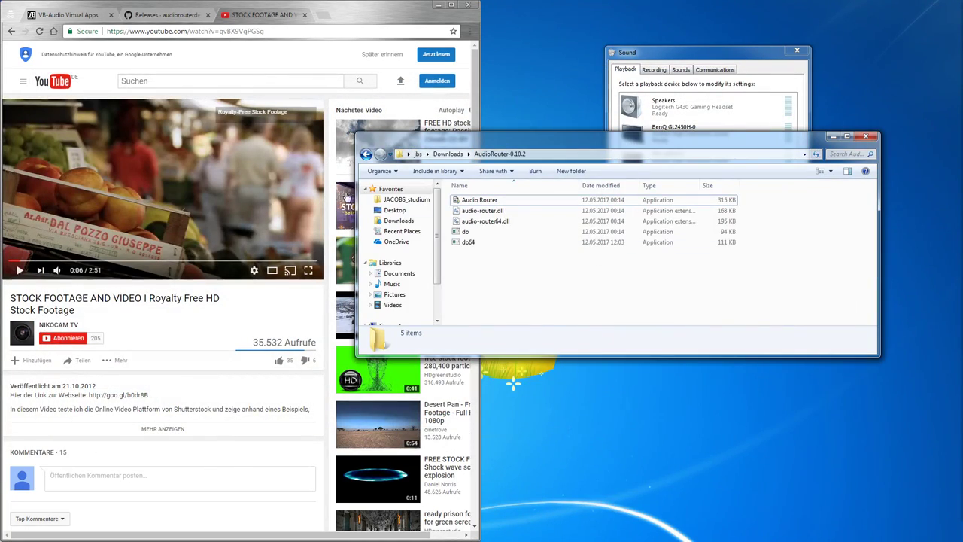
pyautogui.moveTo(729, 56); pyautogui.dragTo(812, 40)
pyautogui.click(364, 13)
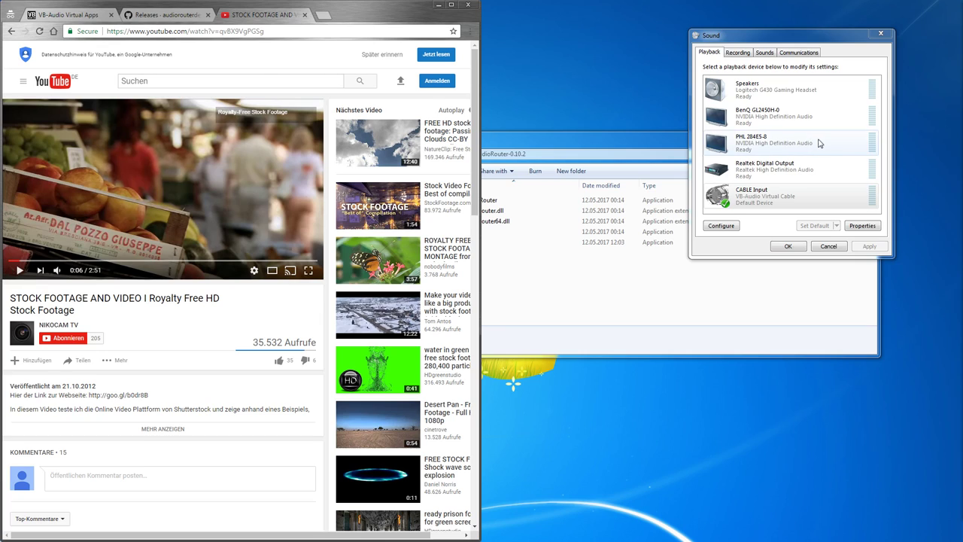
pyautogui.click(618, 265)
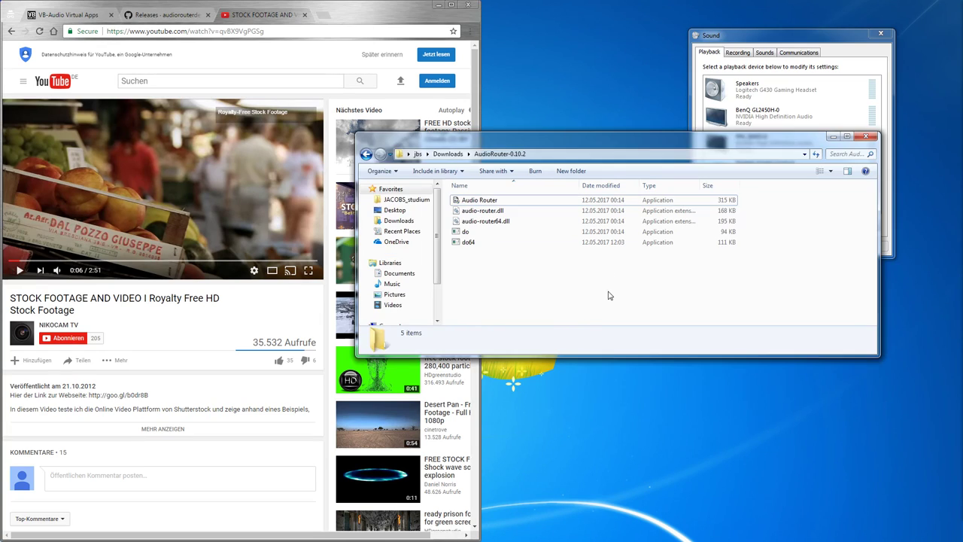
pyautogui.click(501, 202)
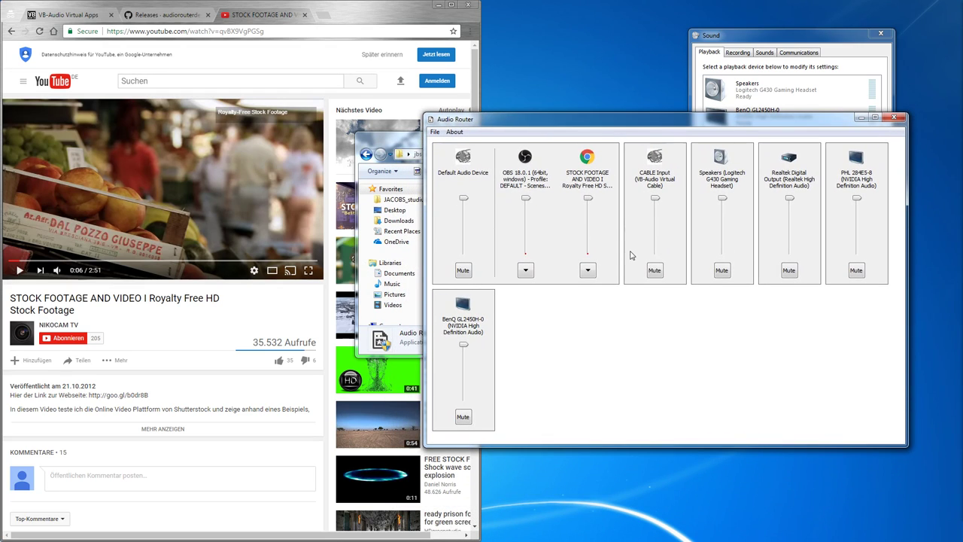
# - Route Chrome's audio to Speakers (Logitech G430 Gaming Headset) with soft routing enabled
pyautogui.click(587, 271)
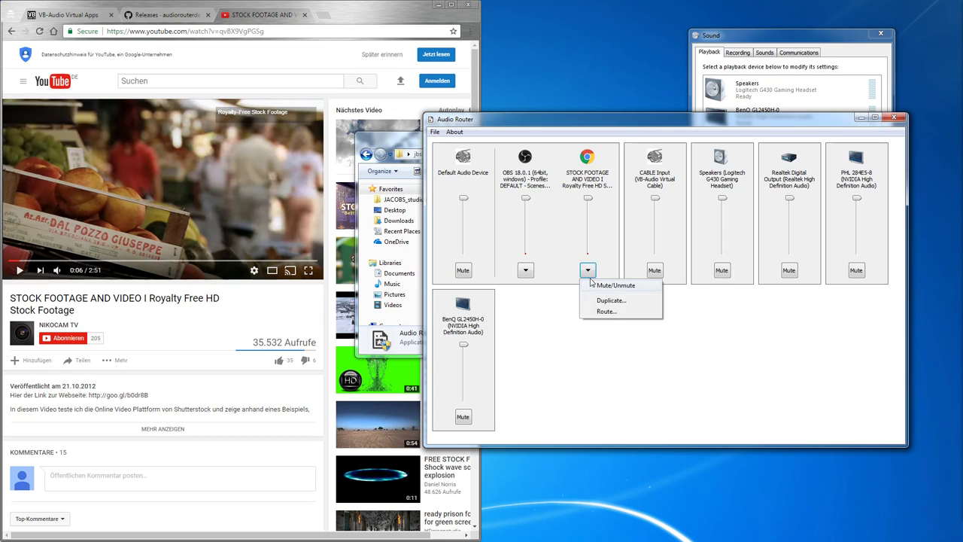
pyautogui.click(622, 313)
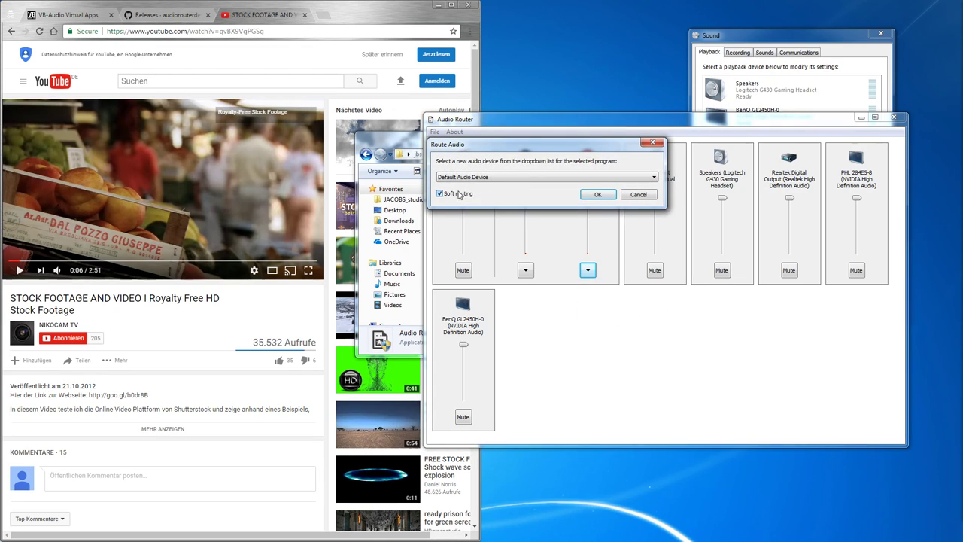
pyautogui.click(517, 176)
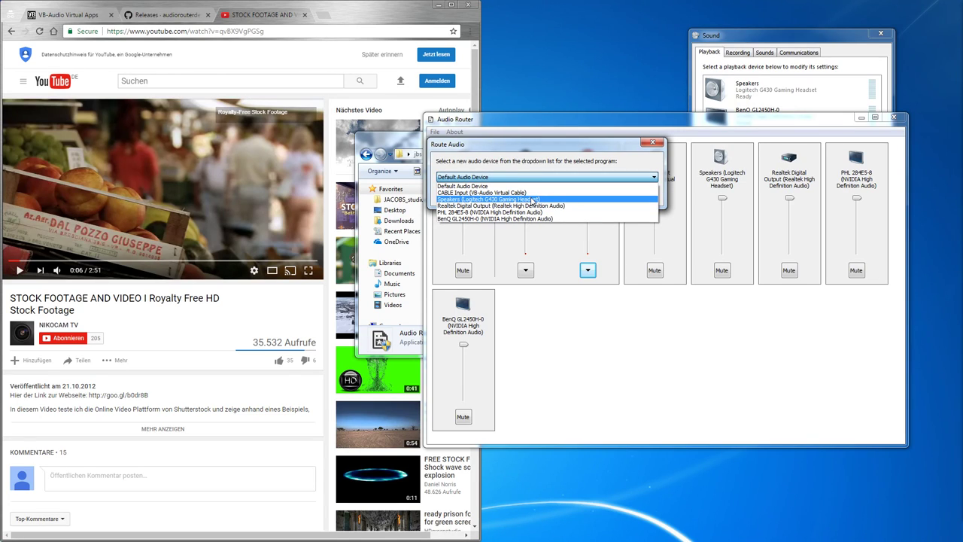
pyautogui.click(533, 201)
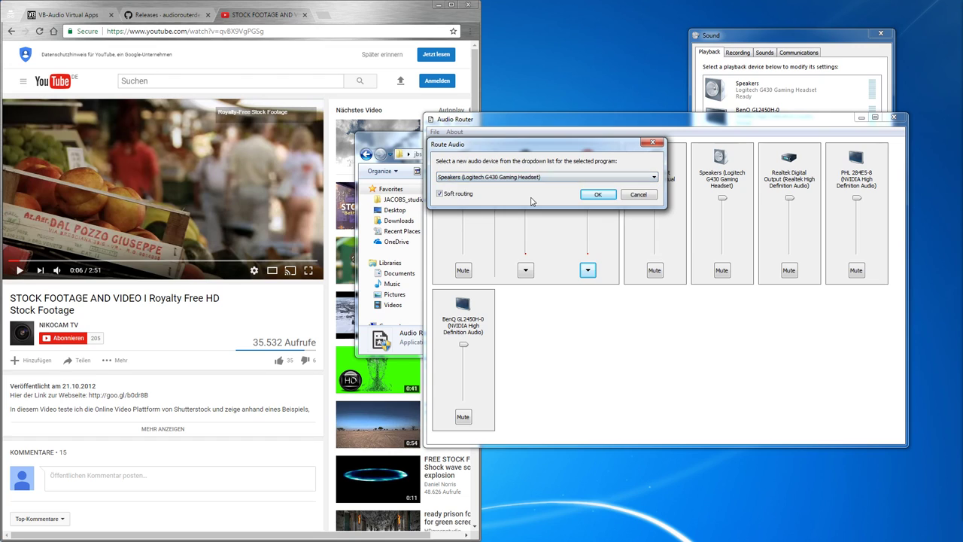
pyautogui.click(600, 197)
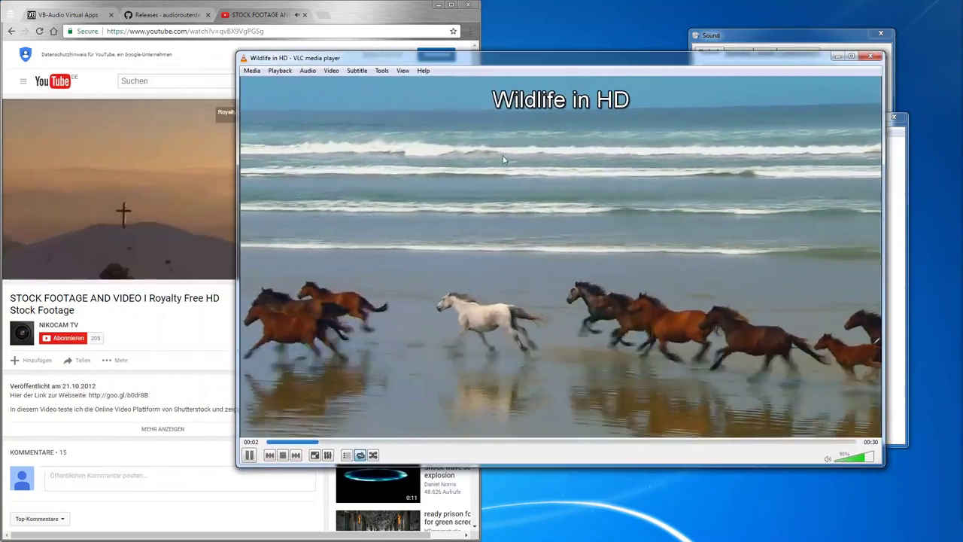
# - Pause the Wildlife in HD video in VLC and the stock footage video on YouTube
pyautogui.click(163, 190)
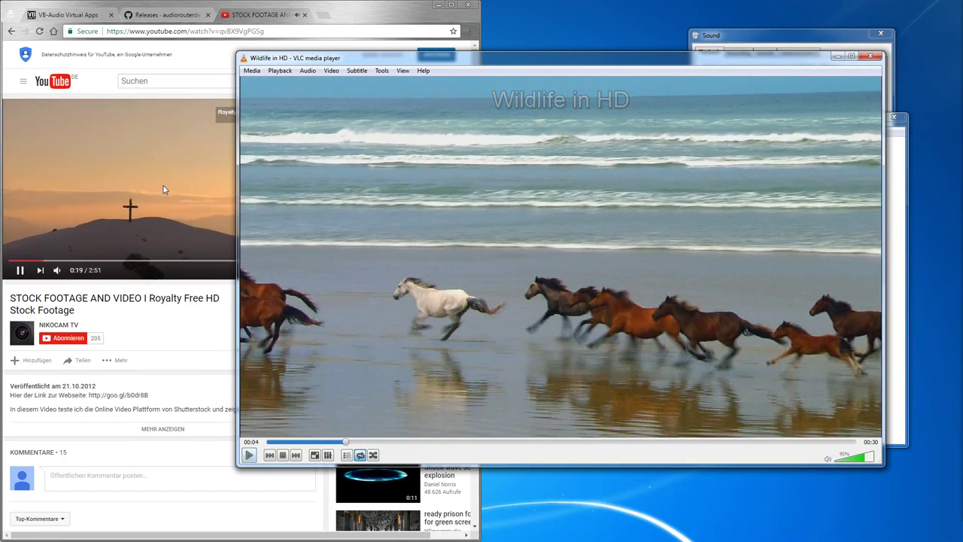
pyautogui.click(176, 188)
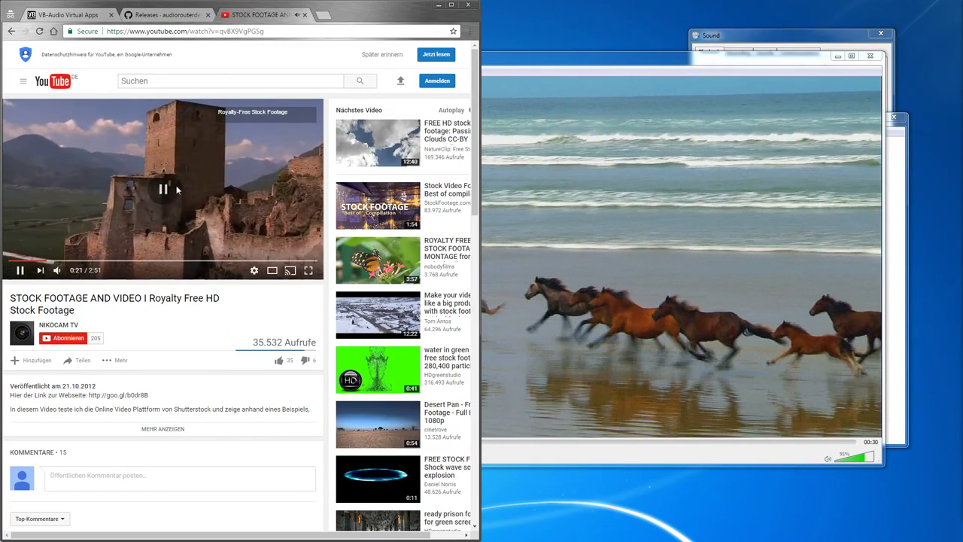
pyautogui.click(173, 185)
pyautogui.click(232, 183)
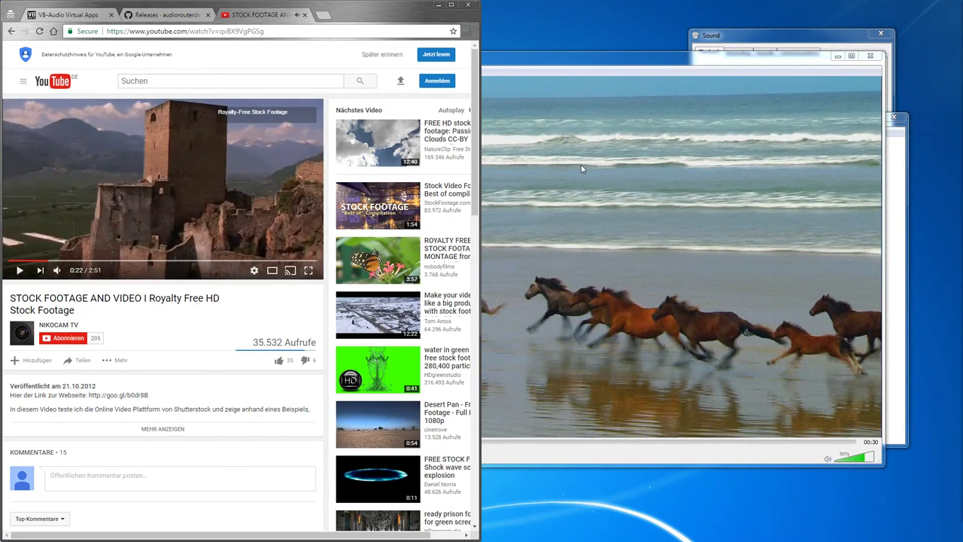
pyautogui.click(581, 167)
# - Return to Audio Router and route Chrome's audio back to Default Audio Device with soft routing enabled
pyautogui.click(888, 182)
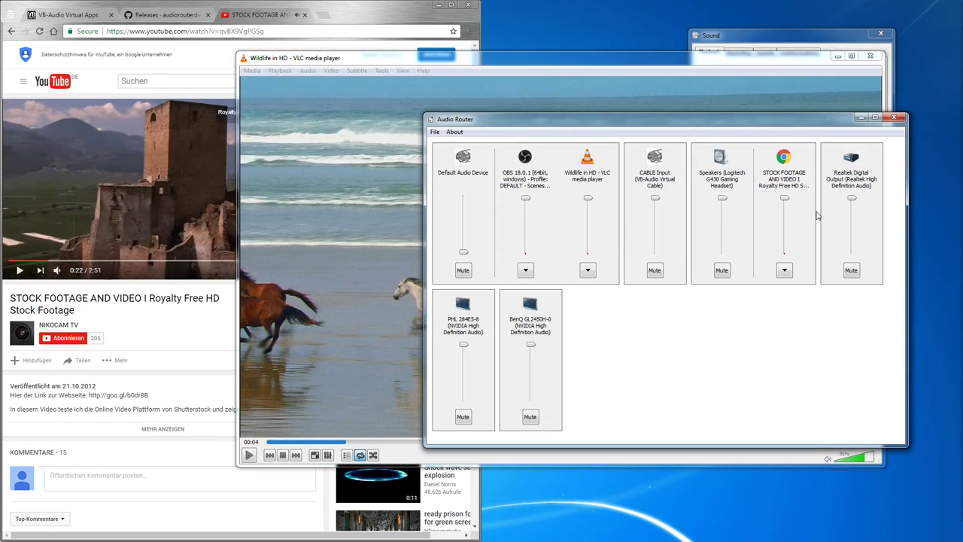
pyautogui.click(792, 274)
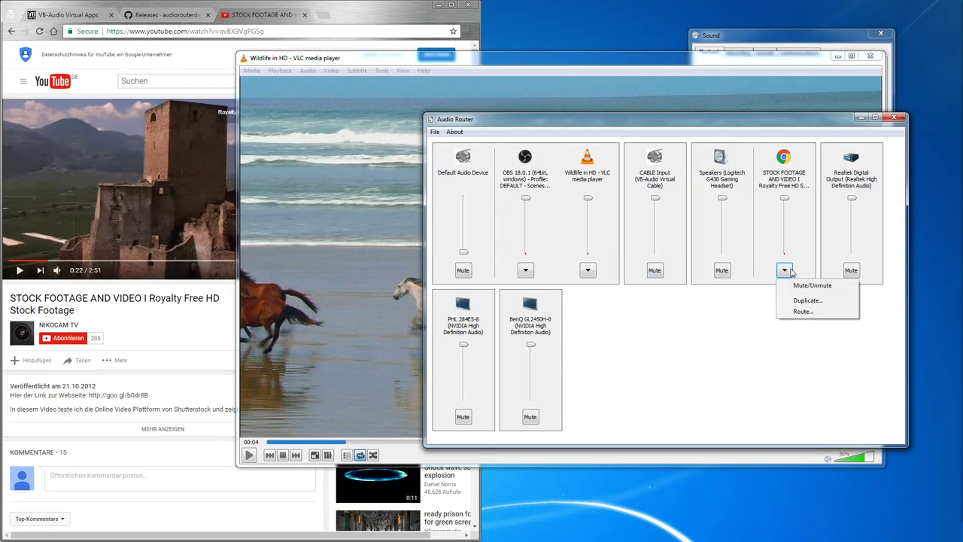
pyautogui.click(802, 311)
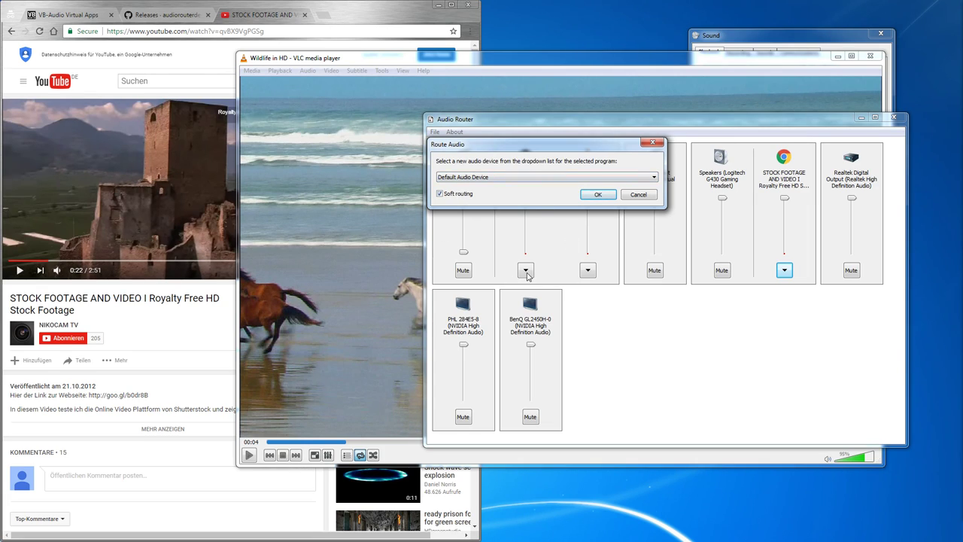
pyautogui.click(598, 196)
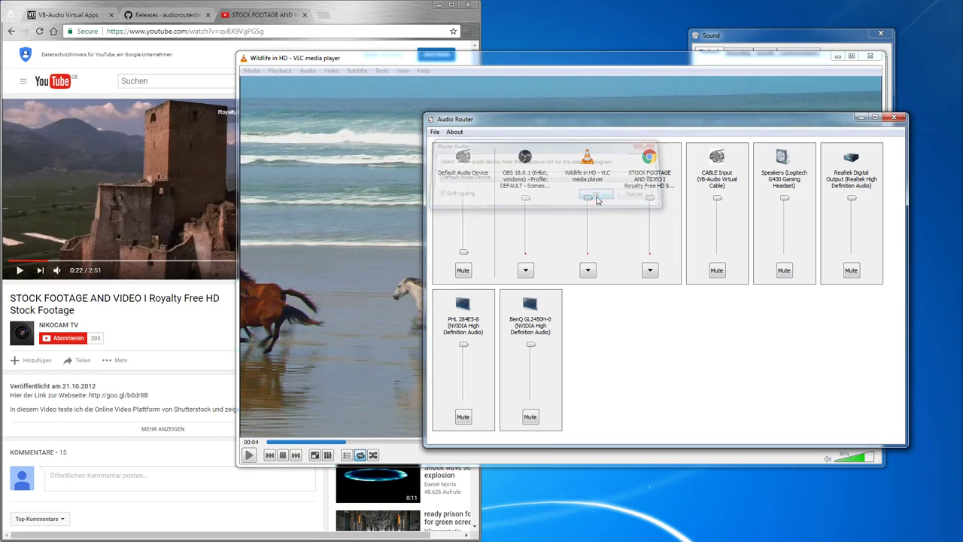
# - Play the YouTube video briefly to test the default routing, pause it, and minimize the VLC window
pyautogui.click(117, 180)
pyautogui.click(118, 180)
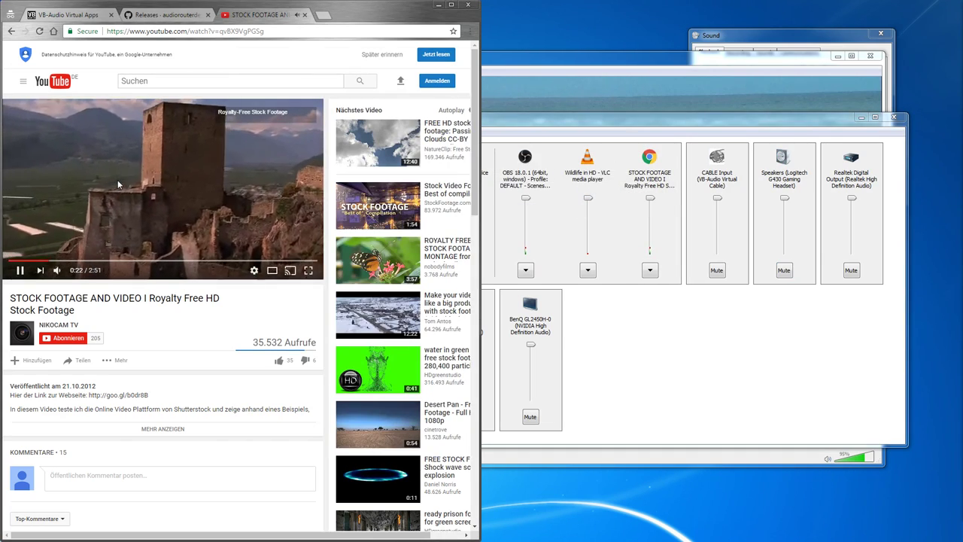
pyautogui.click(621, 74)
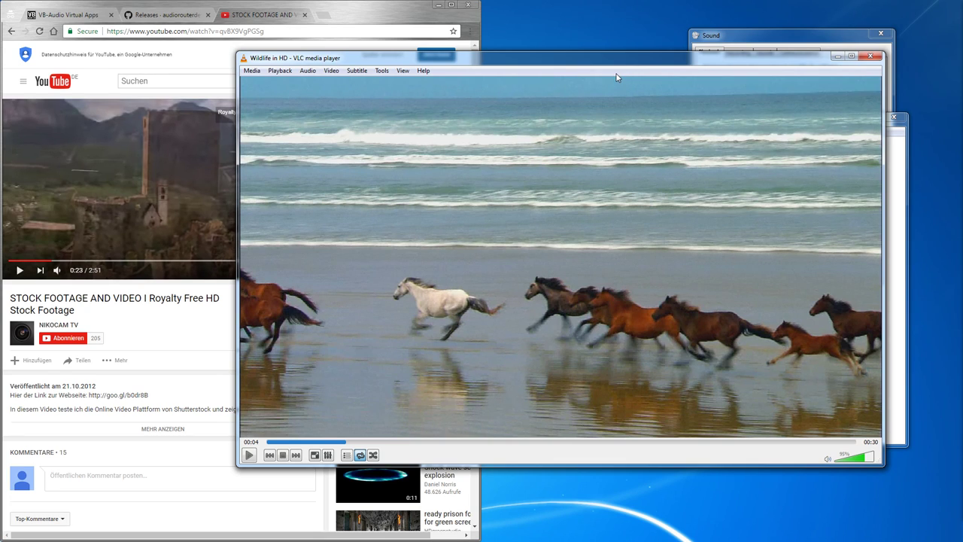
pyautogui.click(907, 227)
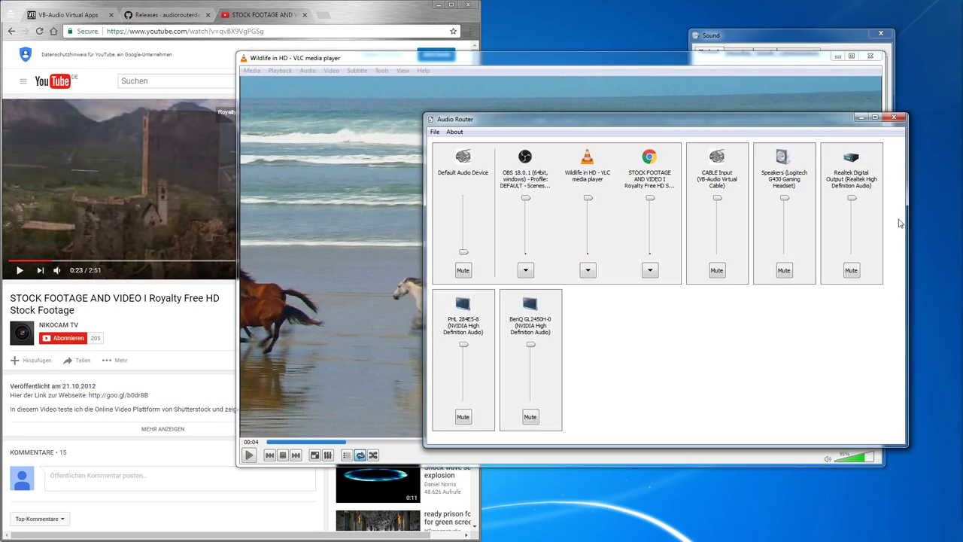
pyautogui.click(738, 104)
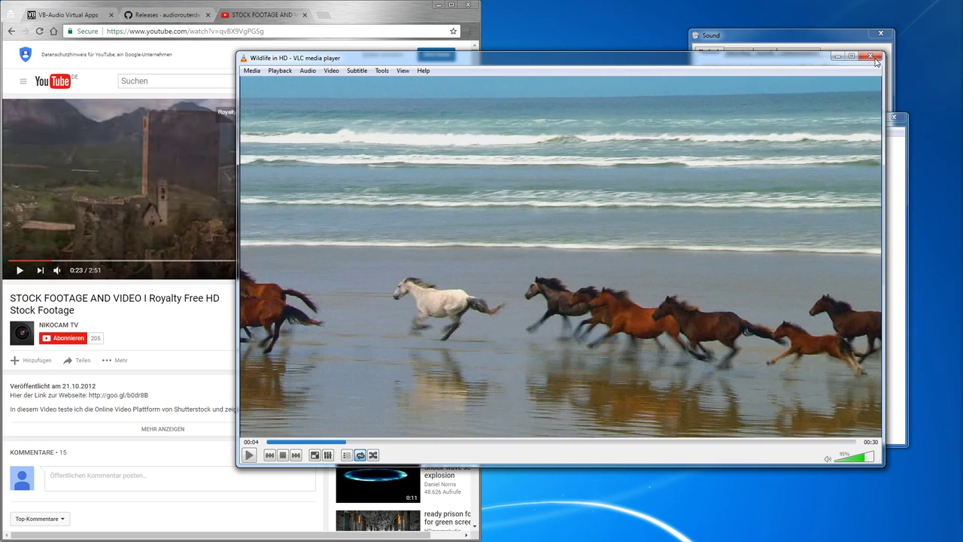
pyautogui.click(837, 56)
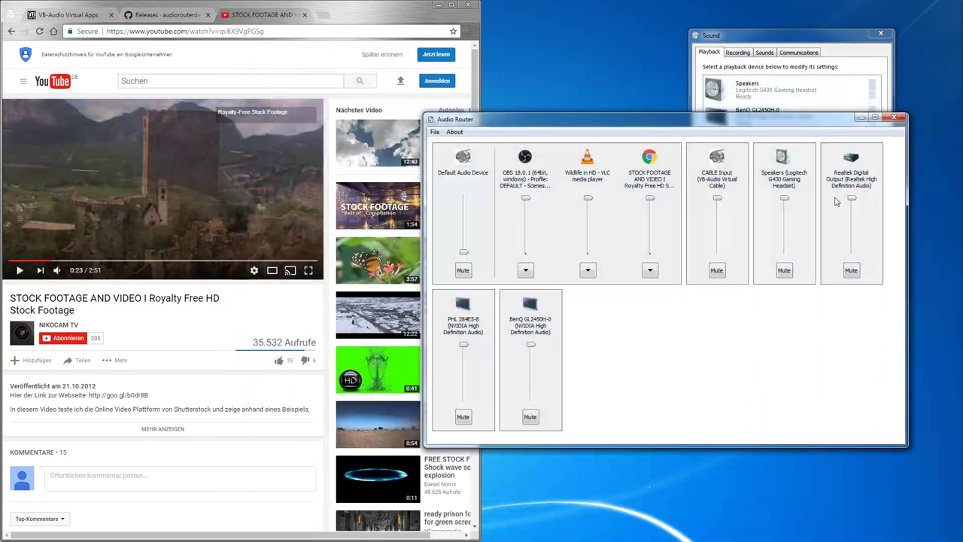
# - Close Audio Router and set Speakers (Logitech G430 Gaming Headset) as the default playback device in the Sound dialog
pyautogui.click(894, 118)
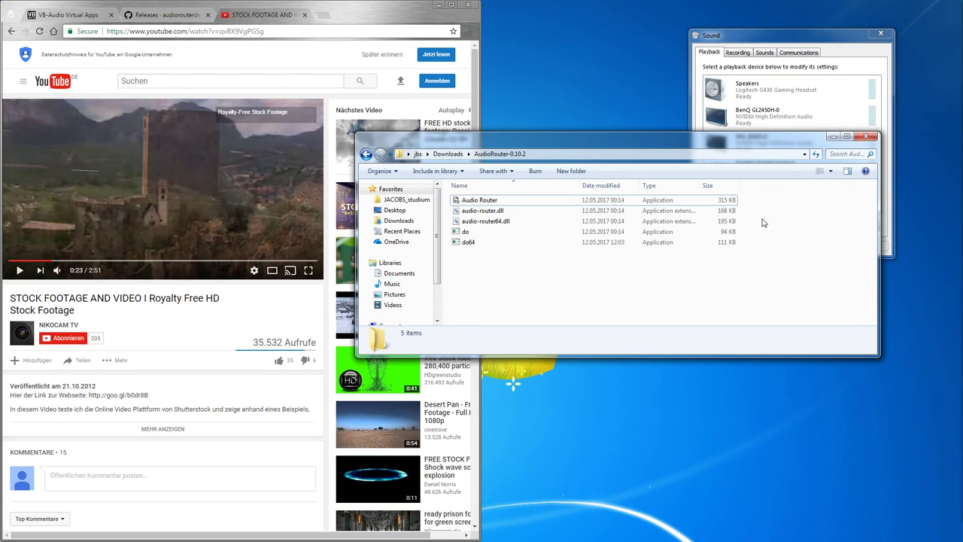
pyautogui.click(824, 45)
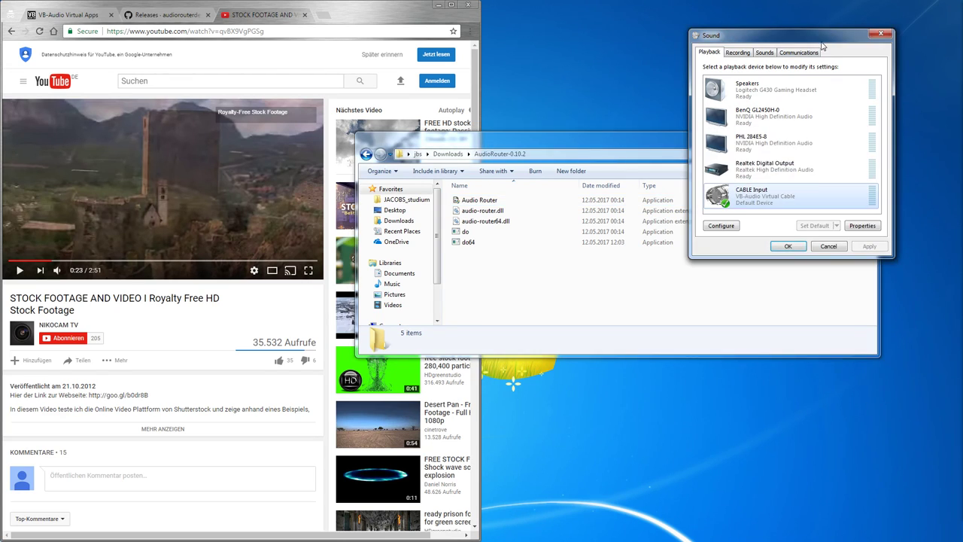
pyautogui.click(799, 89)
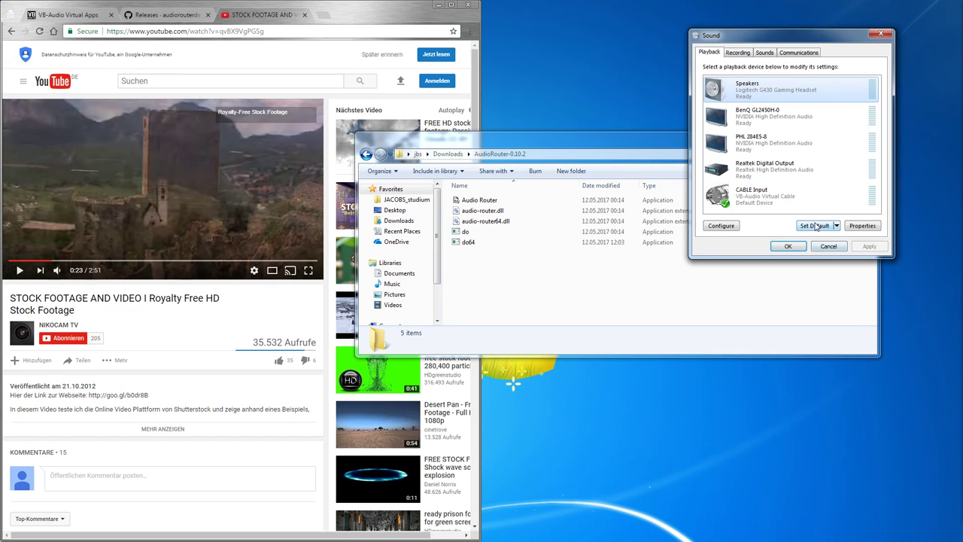
pyautogui.click(814, 225)
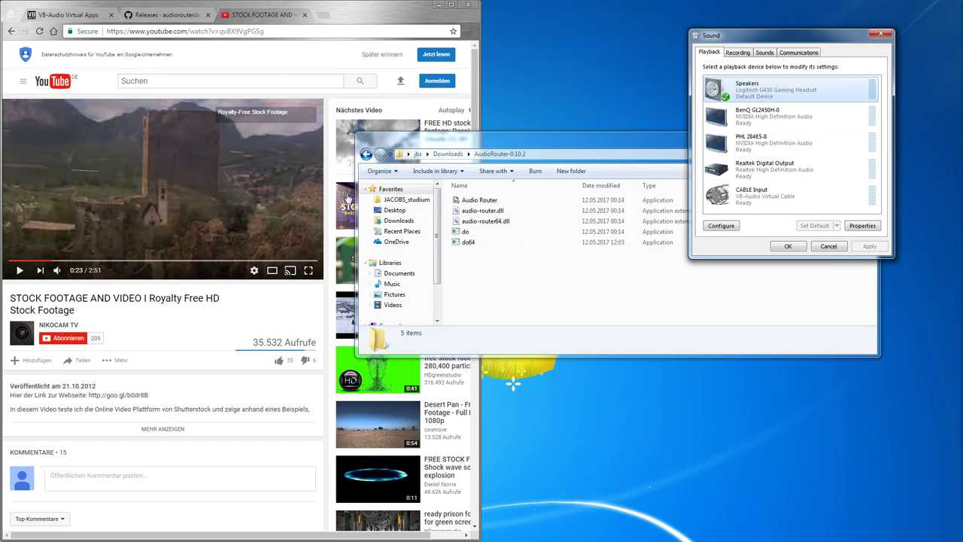
# - Play the YouTube stock footage and the Wildlife in HD video briefly to test the default output, pausing both before returning to the Sound dialog
pyautogui.click(222, 175)
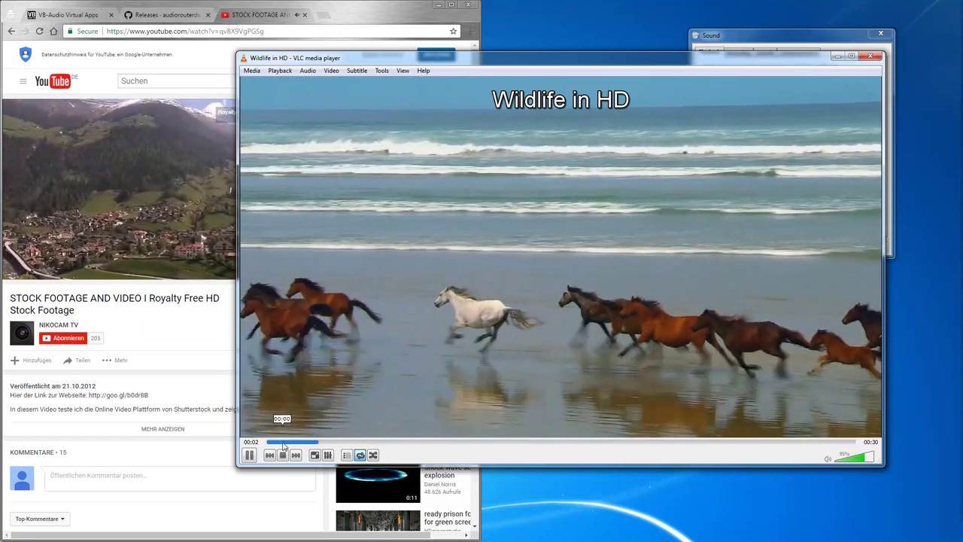
pyautogui.click(159, 178)
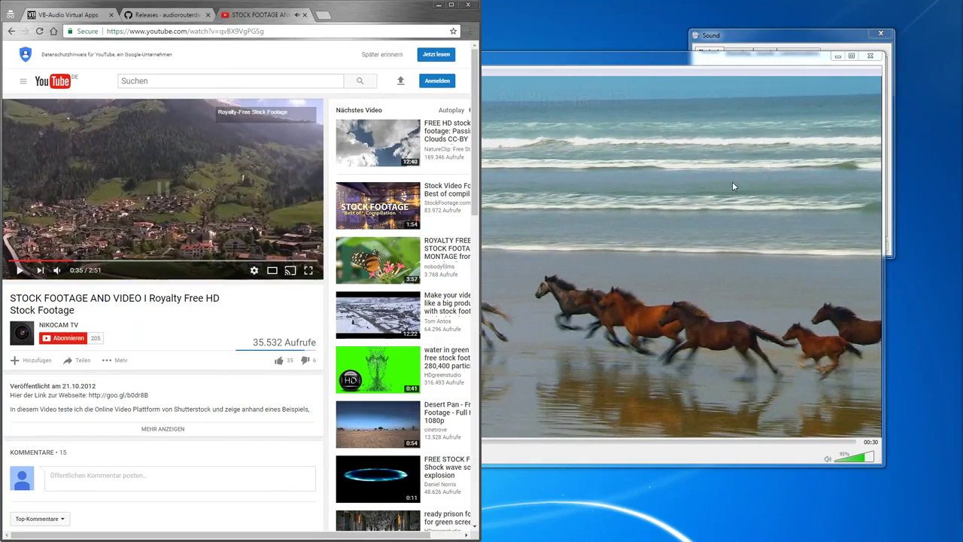
pyautogui.click(778, 41)
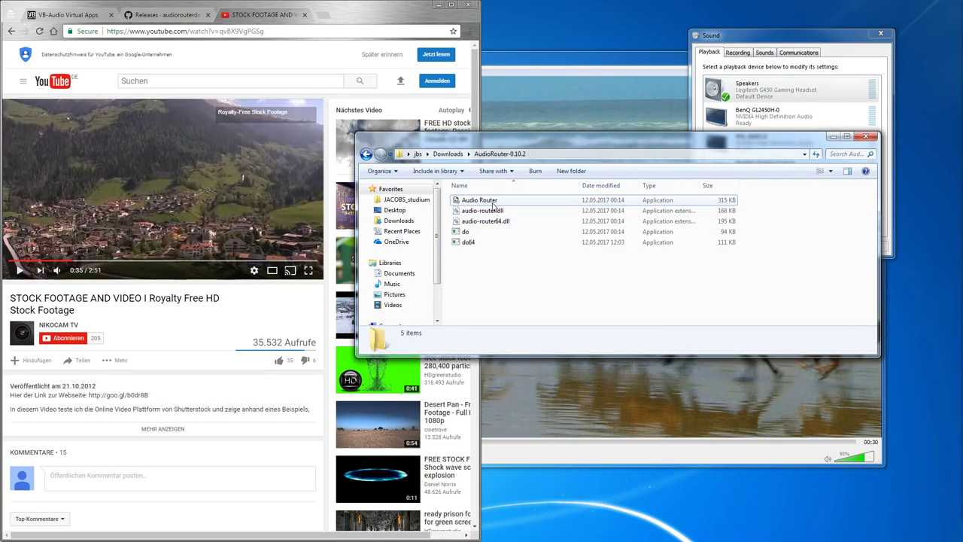
# - Launch Audio Router from its folder and route Chrome's audio to CABLE Input (VB-Audio Virtual Cable) with soft routing enabled
pyautogui.doubleClick(479, 200)
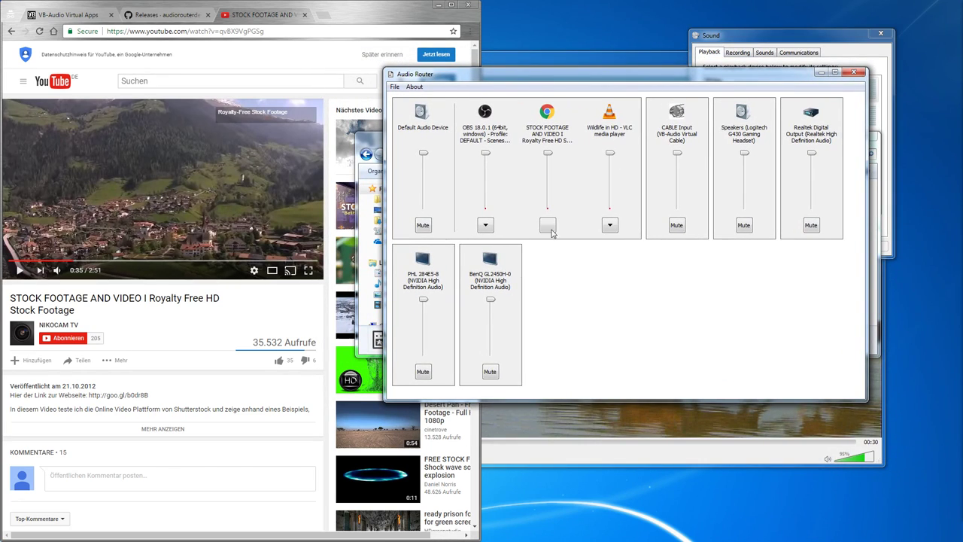
pyautogui.click(549, 227)
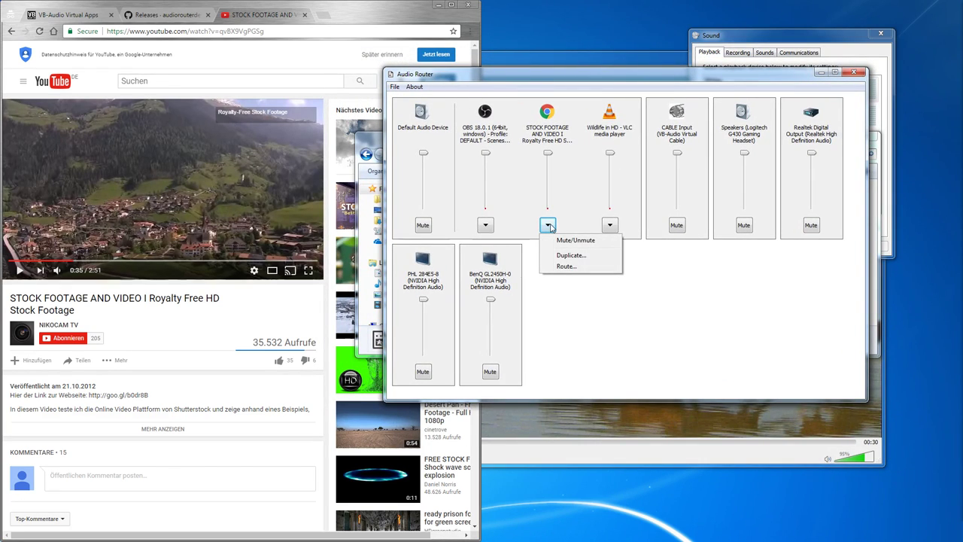
pyautogui.click(566, 266)
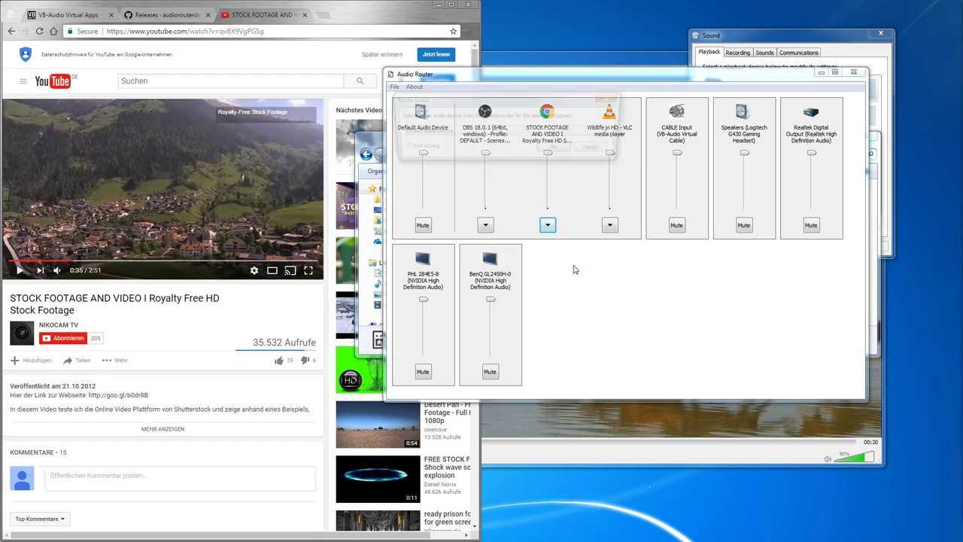
pyautogui.click(475, 134)
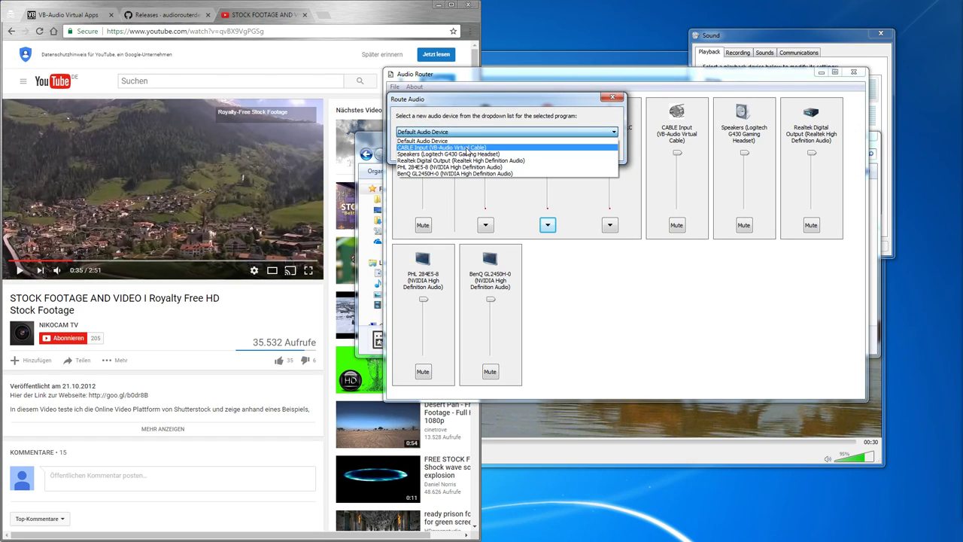
pyautogui.click(468, 149)
pyautogui.click(414, 150)
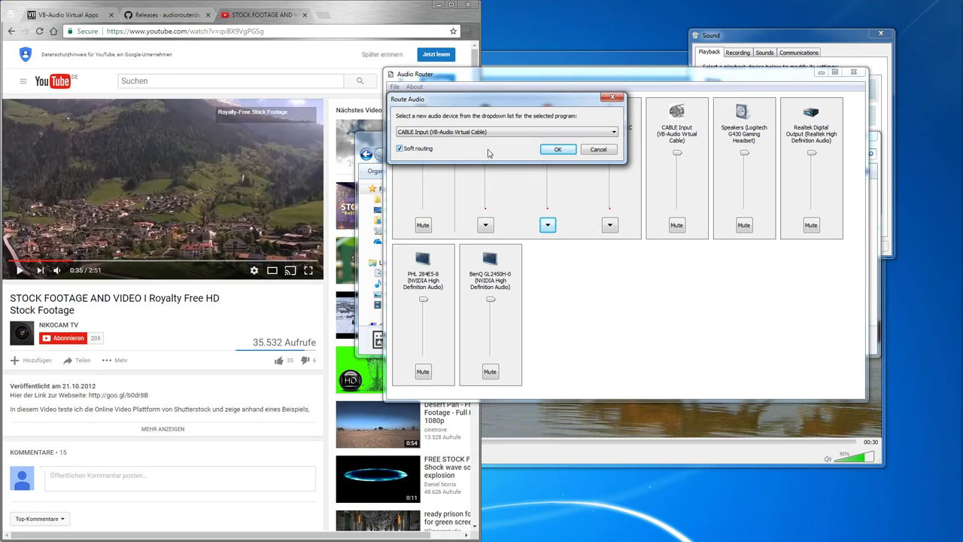
pyautogui.click(558, 149)
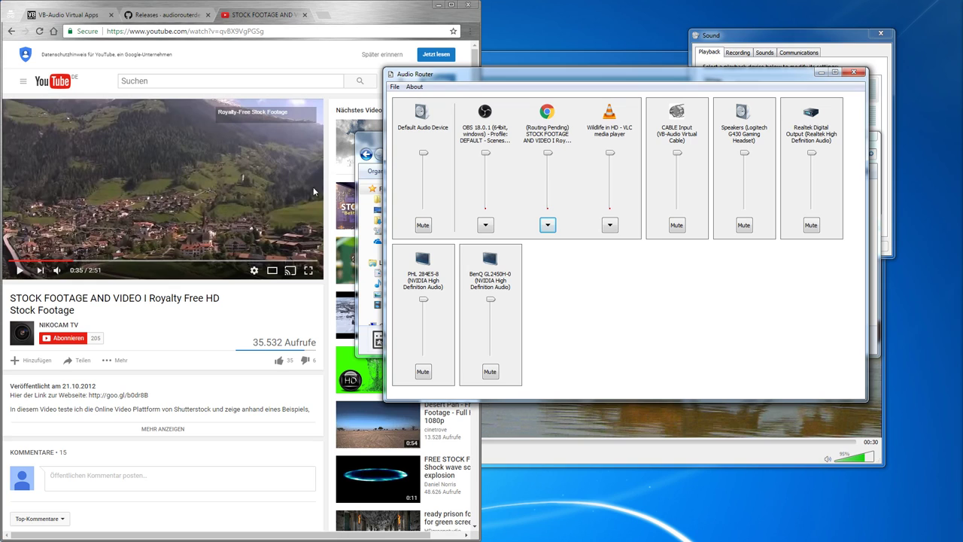
# - Play the YouTube and Wildlife in HD videos together to test the separate routing, pause the YouTube video, and close VLC
pyautogui.click(139, 163)
pyautogui.click(139, 164)
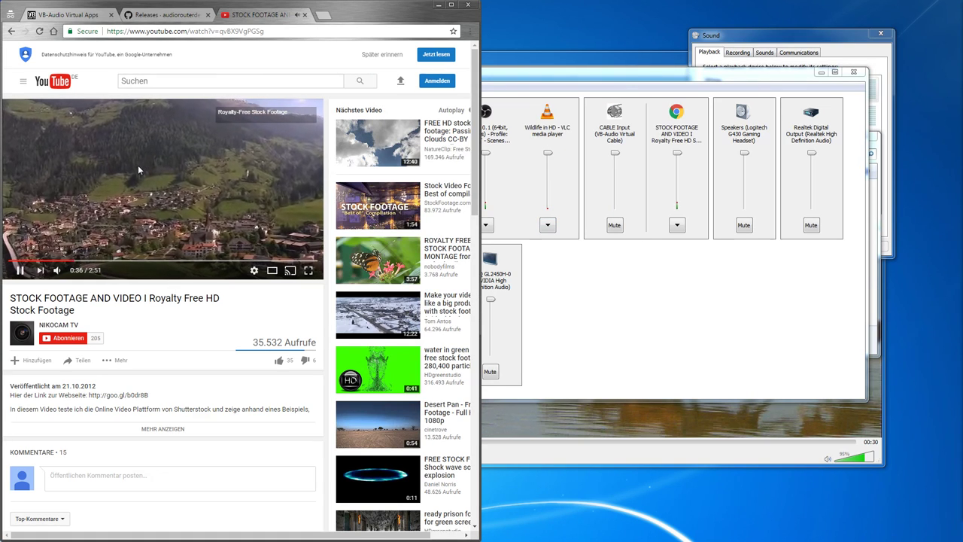
pyautogui.click(607, 414)
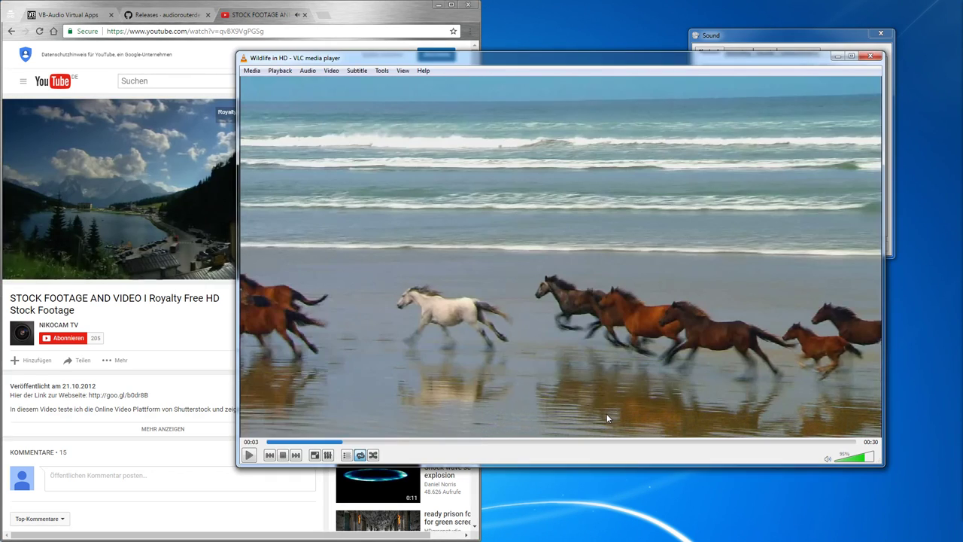
pyautogui.click(249, 456)
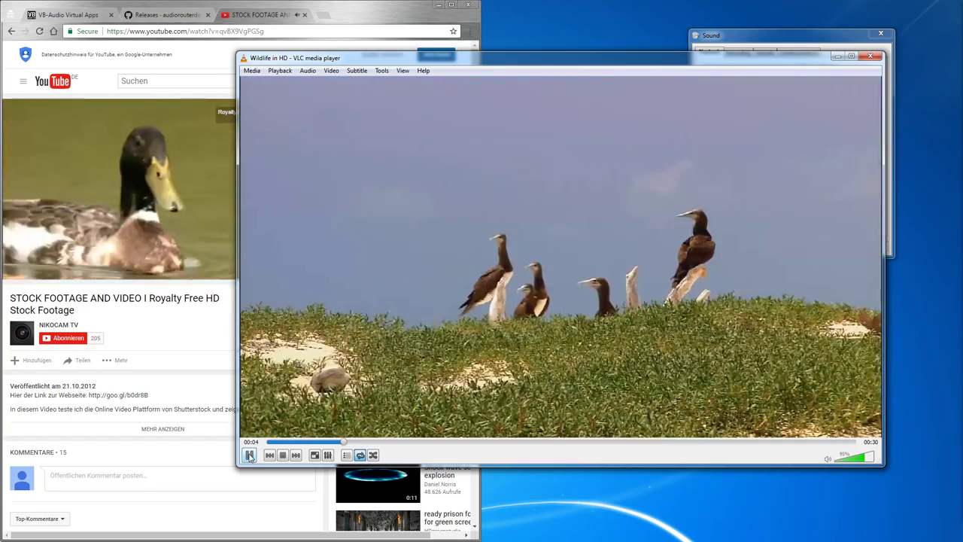
pyautogui.click(53, 213)
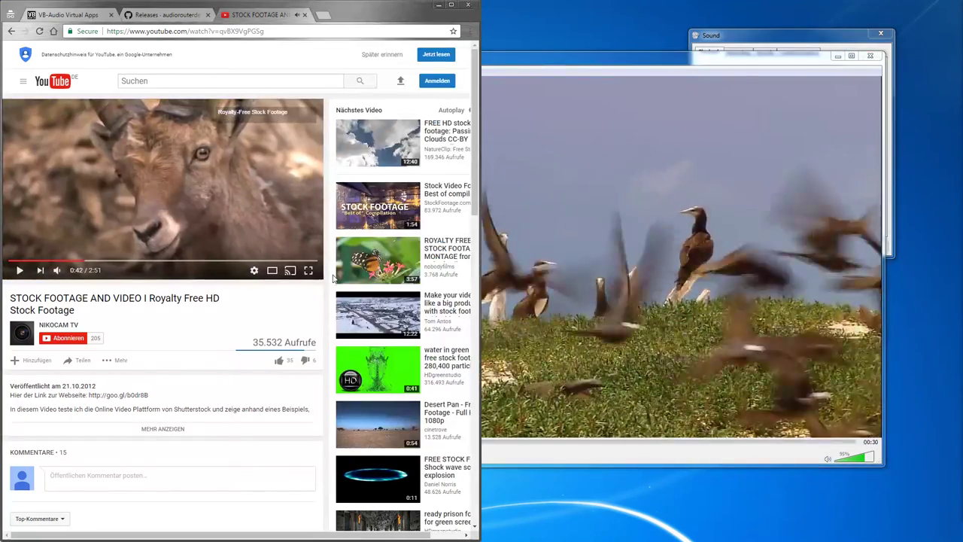
pyautogui.click(690, 281)
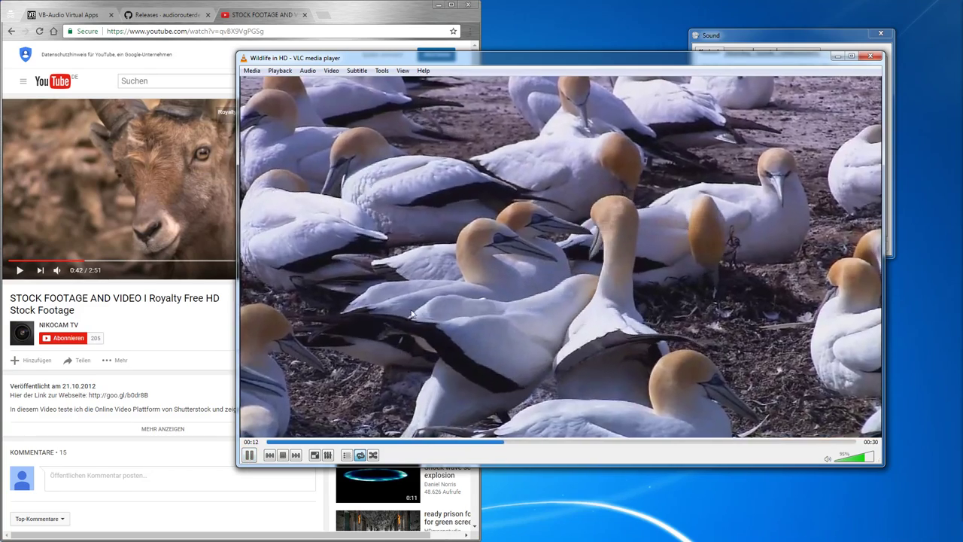
pyautogui.click(870, 57)
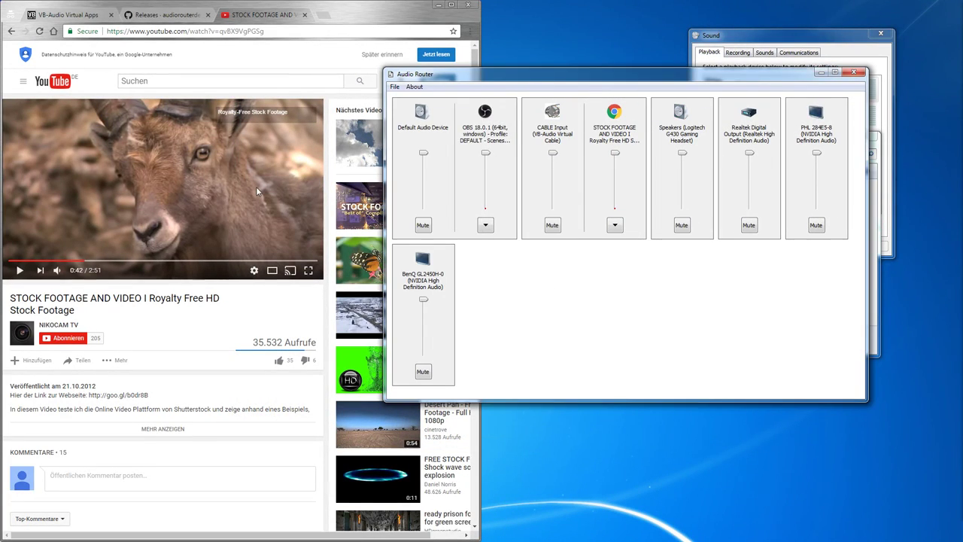
# - Route Chrome's audio back to Default Audio Device with soft routing enabled, and close Audio Router
pyautogui.click(614, 225)
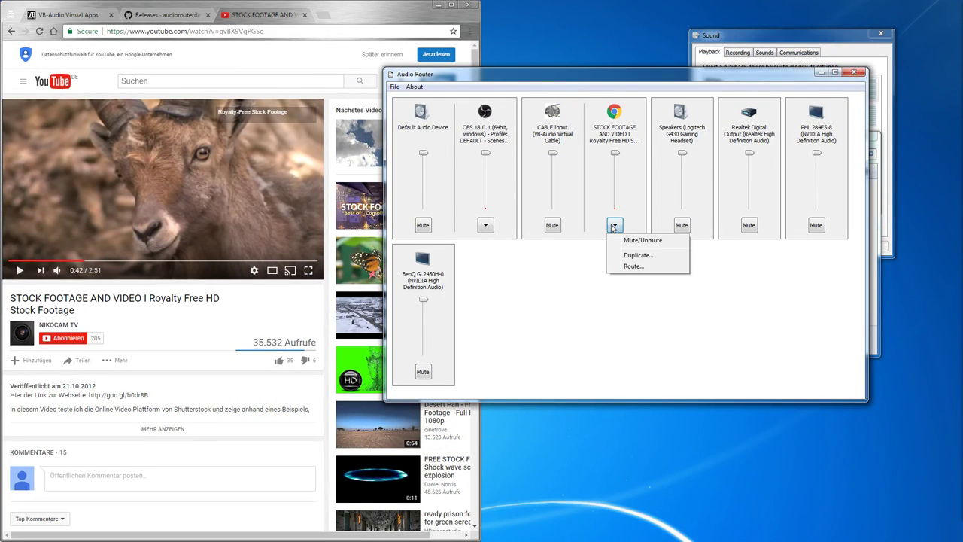
pyautogui.click(636, 266)
pyautogui.click(416, 149)
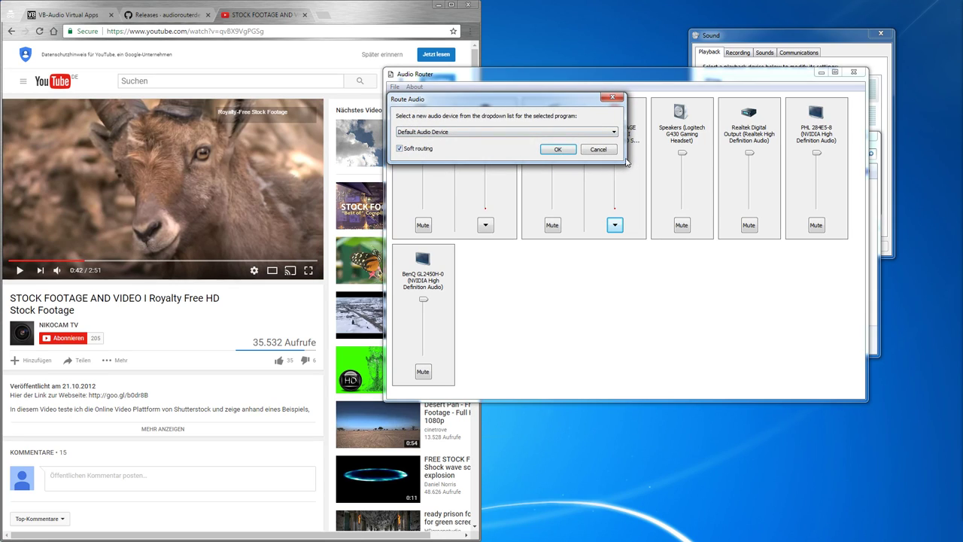
pyautogui.click(557, 150)
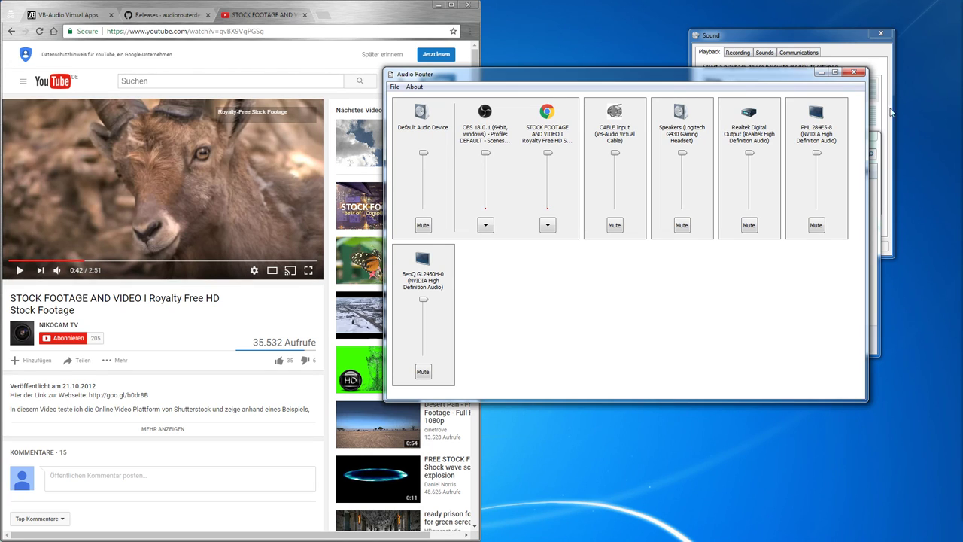
pyautogui.moveTo(745, 78); pyautogui.dragTo(773, 115)
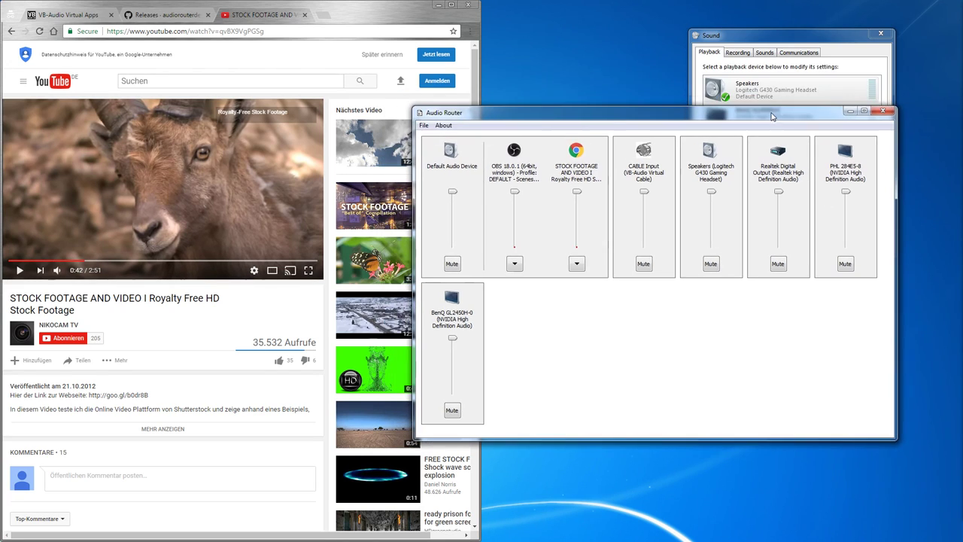
pyautogui.click(884, 112)
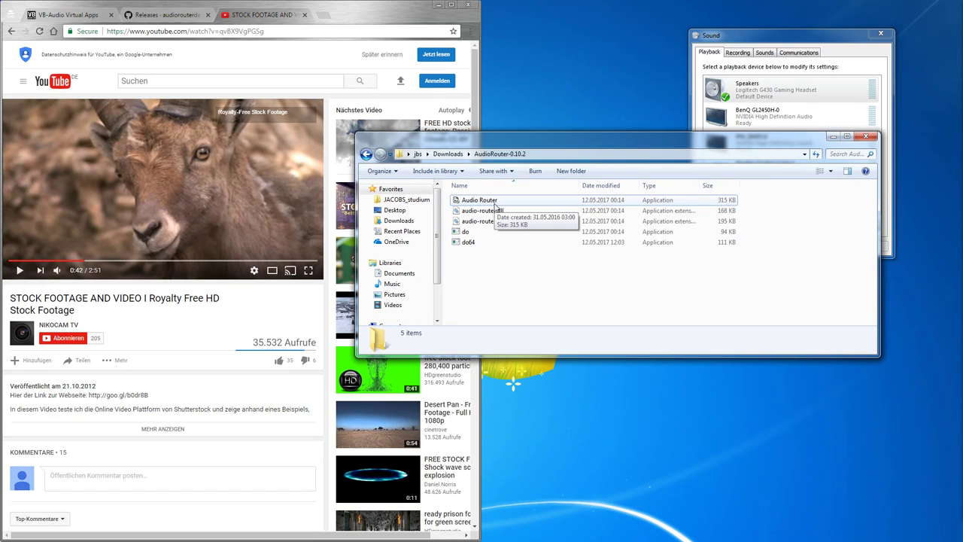
# - Move the AudioRouter-0.10.2 folder window clear of the Sound dialog and examine the Speakers and CABLE Input playback devices
pyautogui.click(751, 39)
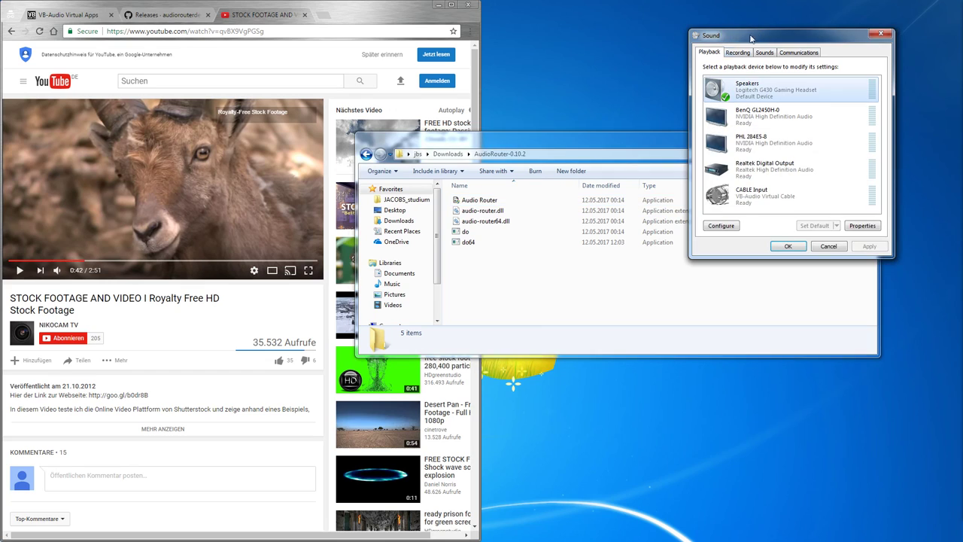
pyautogui.moveTo(600, 131); pyautogui.dragTo(635, 280)
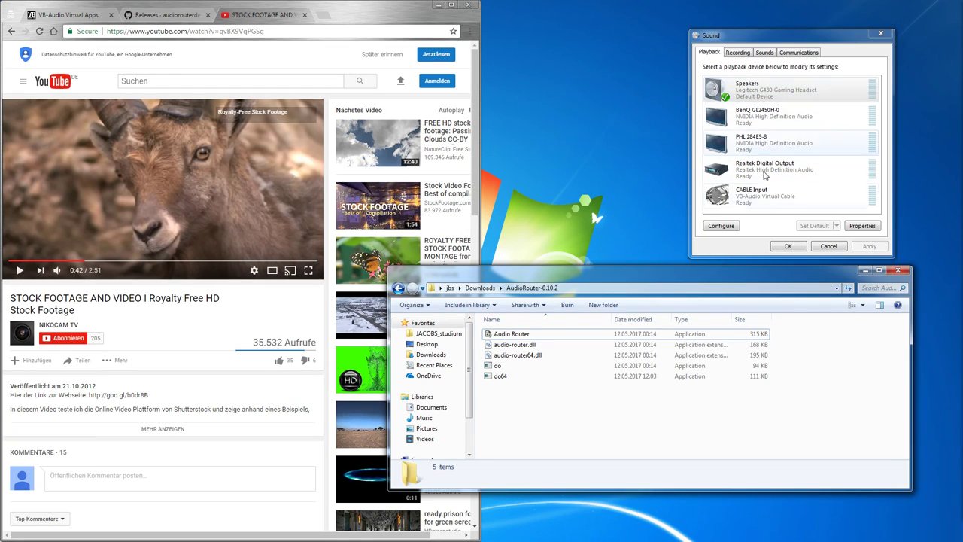
pyautogui.click(750, 92)
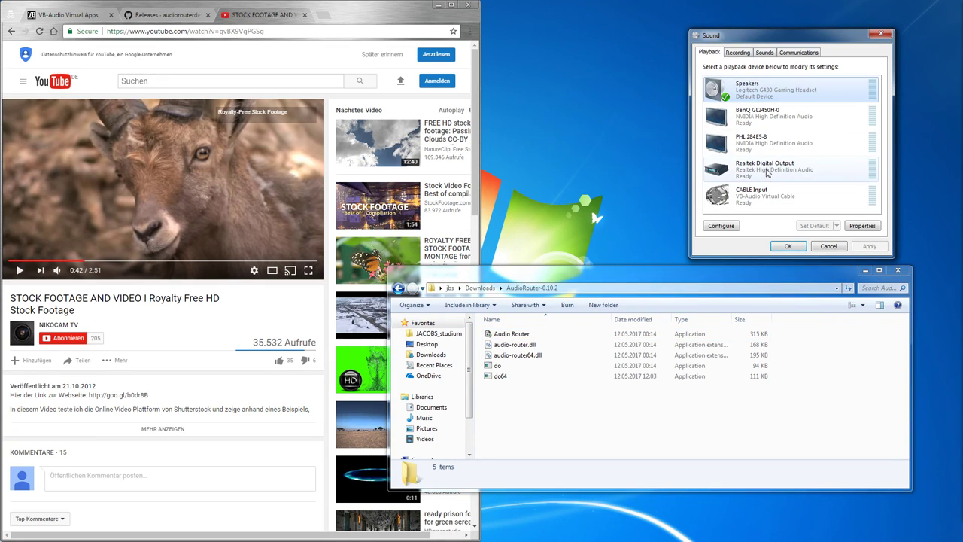
pyautogui.click(769, 143)
pyautogui.click(772, 192)
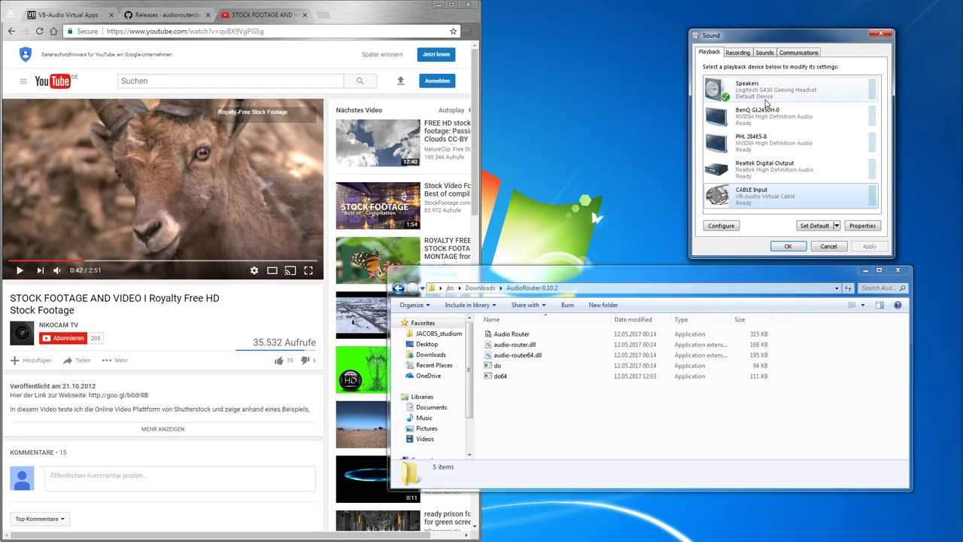
pyautogui.click(771, 98)
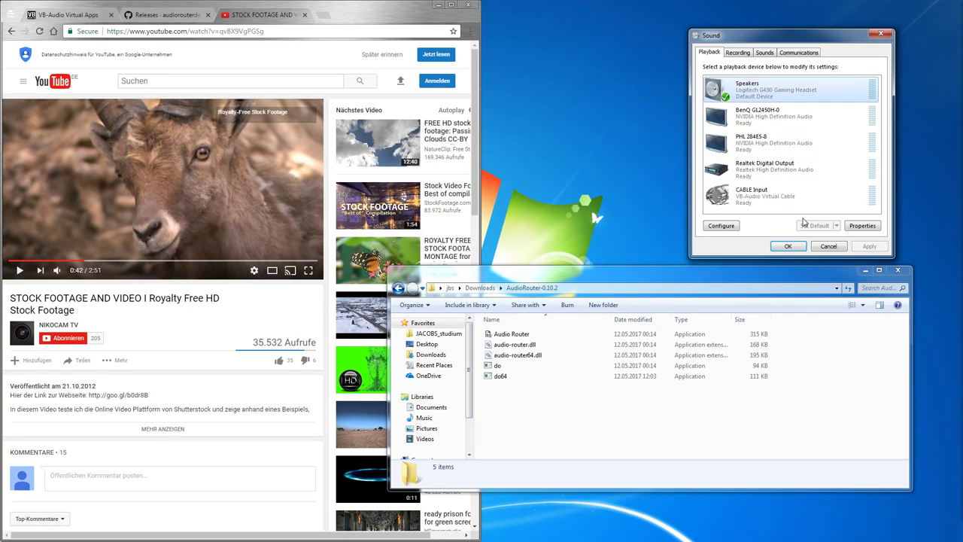
pyautogui.click(763, 194)
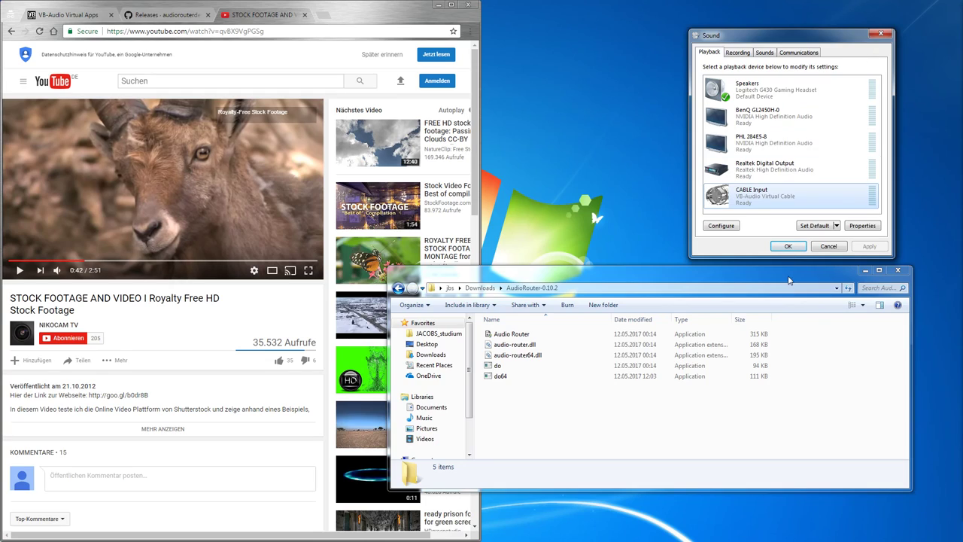